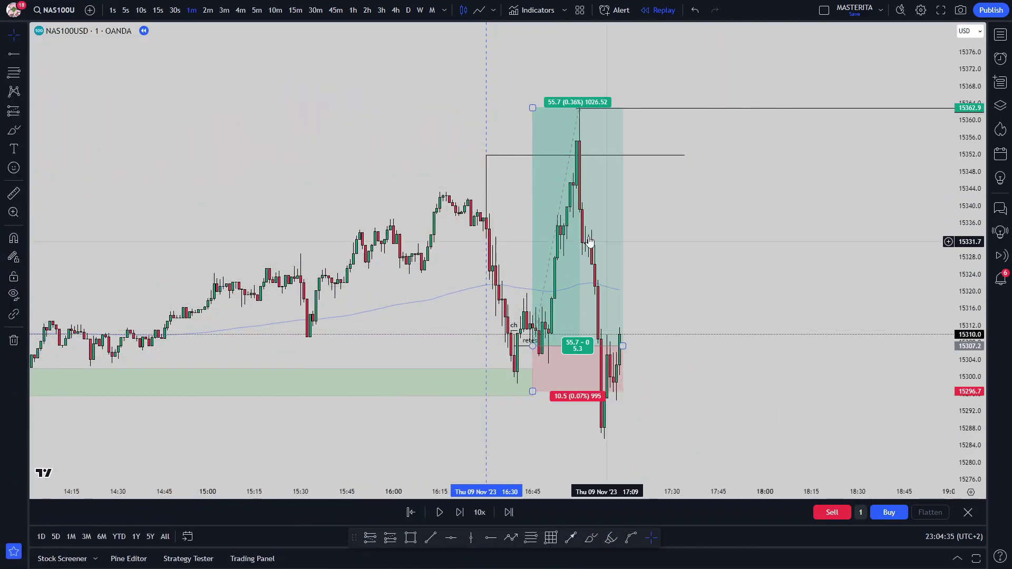
Review the completed long position and the surrounding price action on the 1-minute NAS100 chart
{"action": "scroll", "coordinate": [588, 347], "scroll_direction": "down", "scroll_amount": 1}
{"action": "left_click", "coordinate": [591, 345]}
{"action": "left_click", "coordinate": [738, 324]}
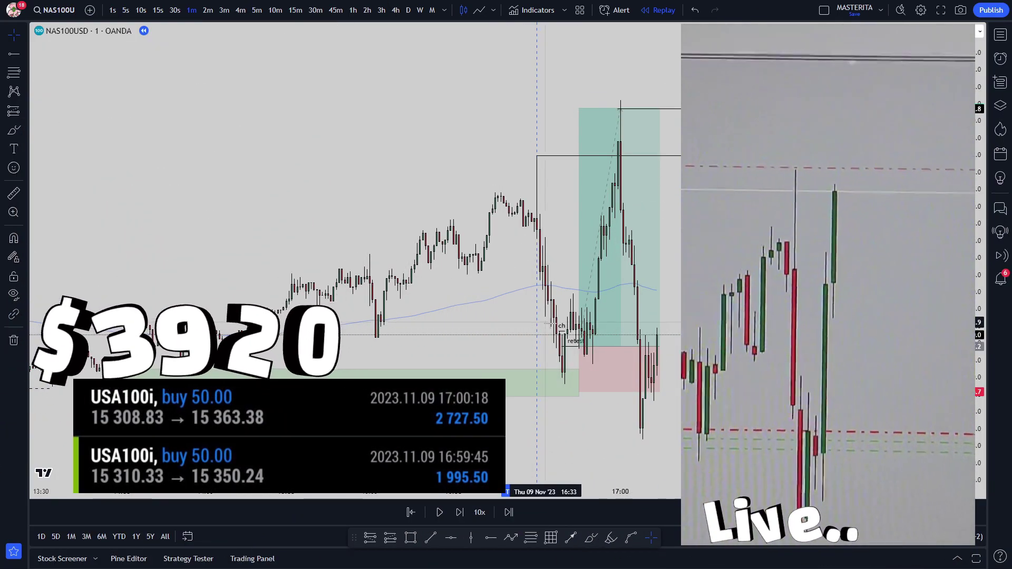
{"action": "left_click_drag", "start_coordinate": [969, 232], "coordinate": [969, 243]}
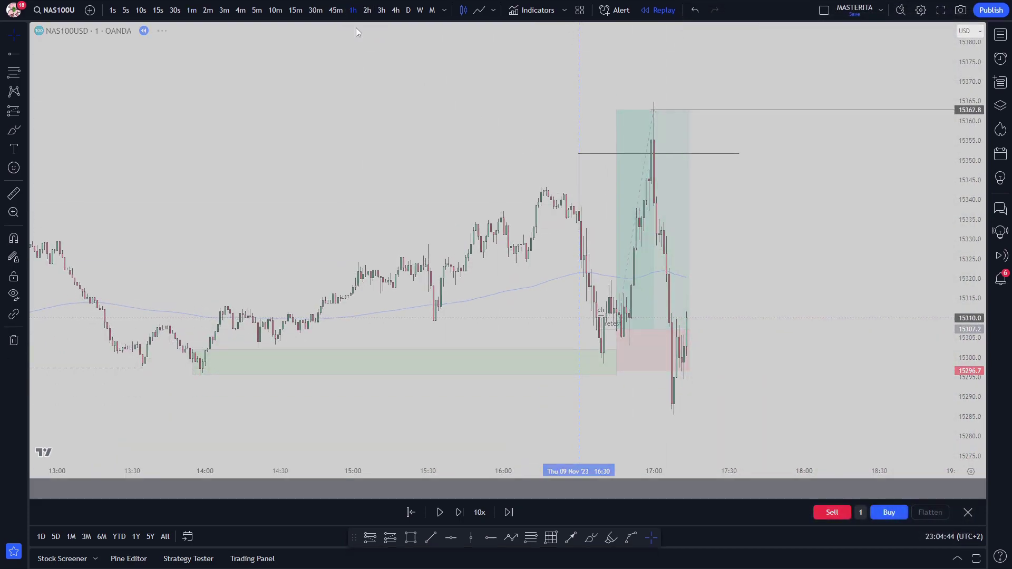
Switch the chart to the daily timeframe and examine the 2023 price swings up to November
{"action": "left_click", "coordinate": [355, 31]}
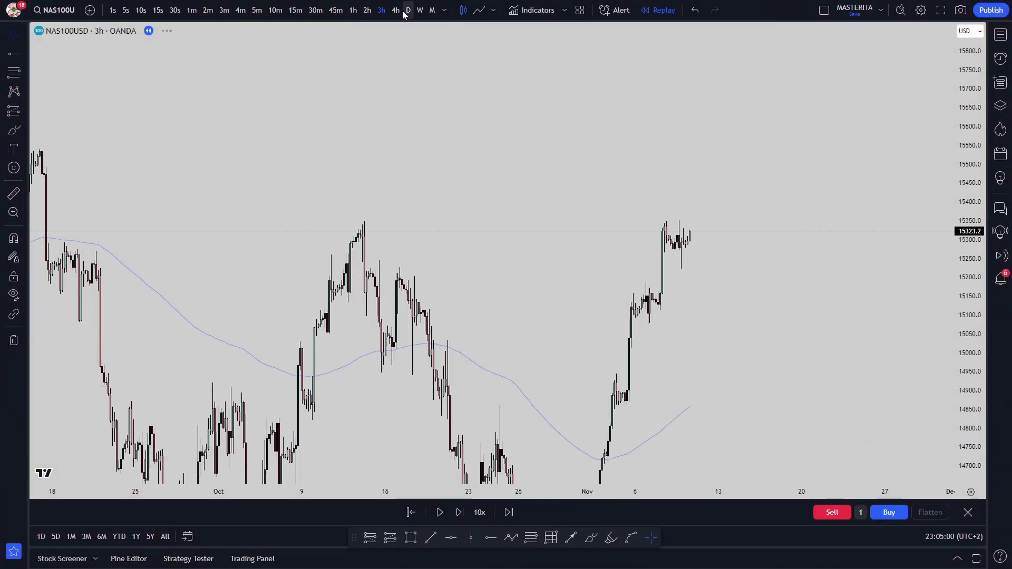
{"action": "left_click", "coordinate": [409, 10]}
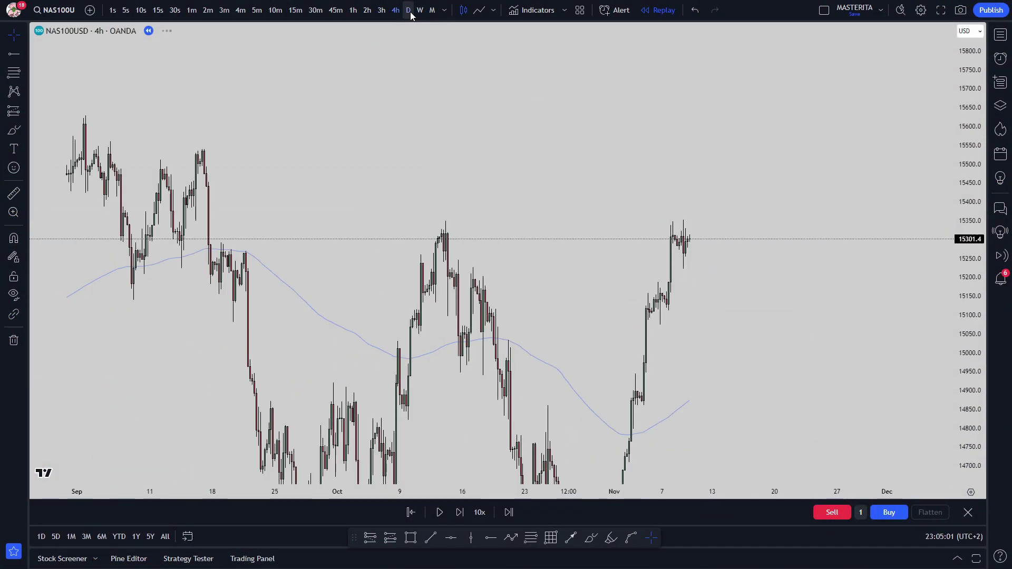
{"action": "right_click", "coordinate": [868, 172]}
{"action": "left_click", "coordinate": [867, 172]}
{"action": "left_click_drag", "start_coordinate": [967, 343], "coordinate": [964, 207]}
{"action": "left_click_drag", "start_coordinate": [828, 206], "coordinate": [680, 367]}
{"action": "scroll", "coordinate": [917, 366], "scroll_direction": "down", "scroll_amount": 3}
{"action": "scroll", "coordinate": [920, 372], "scroll_direction": "up", "scroll_amount": 1}
{"action": "left_click_drag", "start_coordinate": [916, 381], "coordinate": [912, 383]}
{"action": "scroll", "coordinate": [912, 383], "scroll_direction": "up", "scroll_amount": 2}
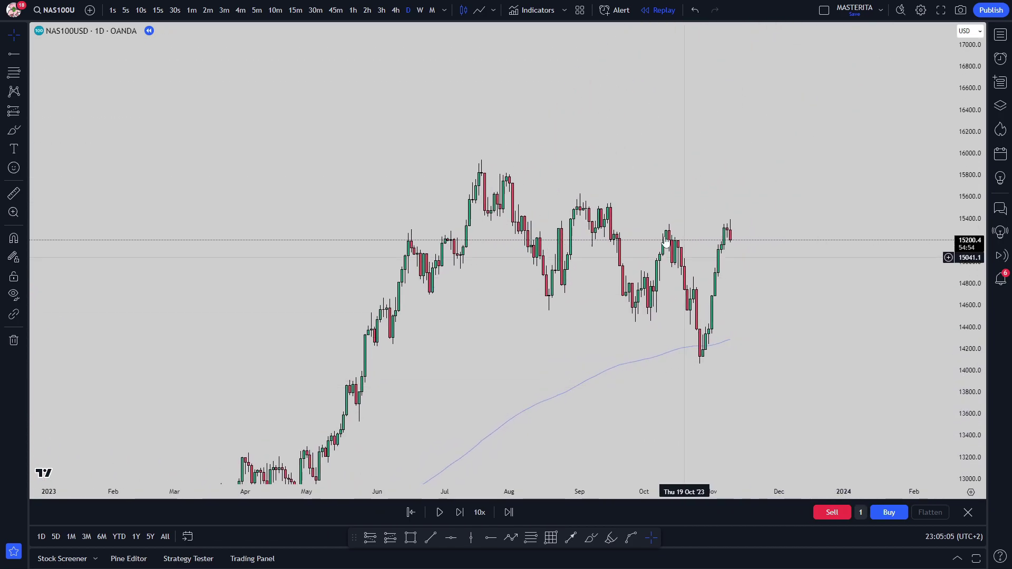
{"action": "scroll", "coordinate": [759, 323], "scroll_direction": "up", "scroll_amount": 2}
{"action": "left_click_drag", "start_coordinate": [766, 322], "coordinate": [770, 265]}
{"action": "scroll", "coordinate": [448, 390], "scroll_direction": "down", "scroll_amount": 1}
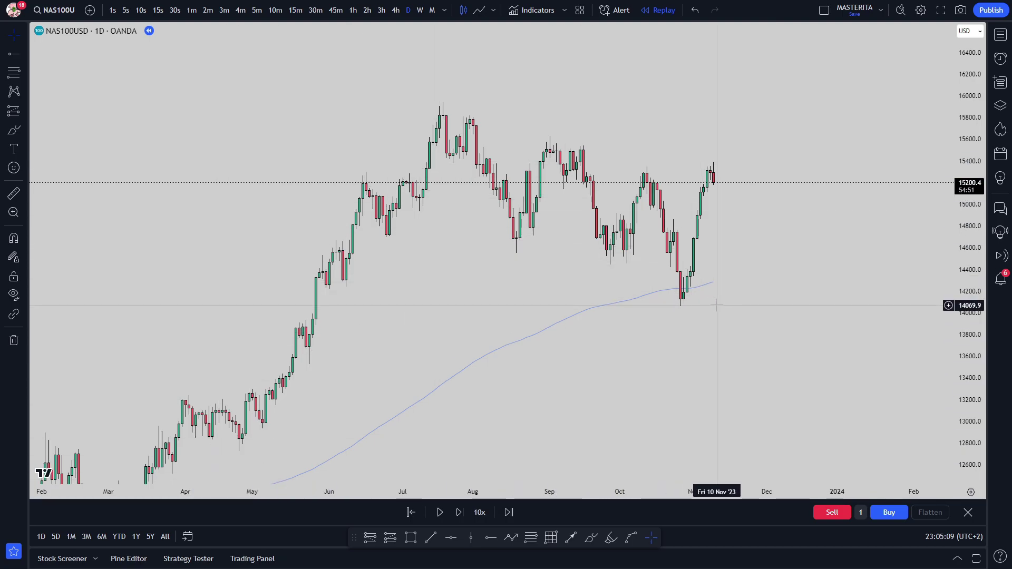
Switch the chart to the 4-hour timeframe and bring the October to November price action into view
{"action": "left_click", "coordinate": [395, 10]}
{"action": "scroll", "coordinate": [892, 271], "scroll_direction": "down", "scroll_amount": 2}
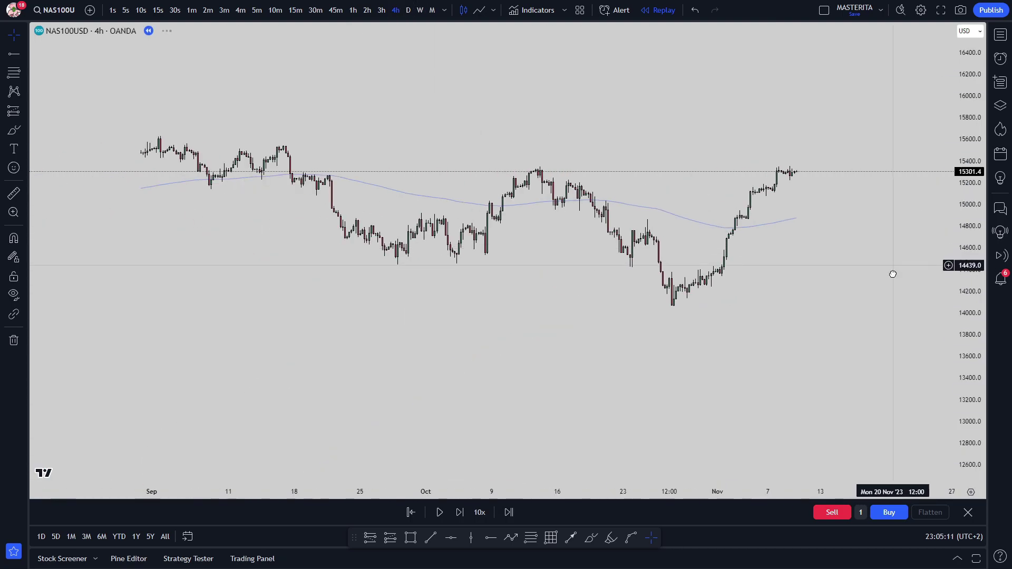
{"action": "scroll", "coordinate": [791, 316], "scroll_direction": "up", "scroll_amount": 3}
Mark the early November rally with highlighter strokes on the 4-hour chart and undo each of them
{"action": "left_click", "coordinate": [612, 538]}
{"action": "left_click_drag", "start_coordinate": [559, 308], "coordinate": [578, 218]}
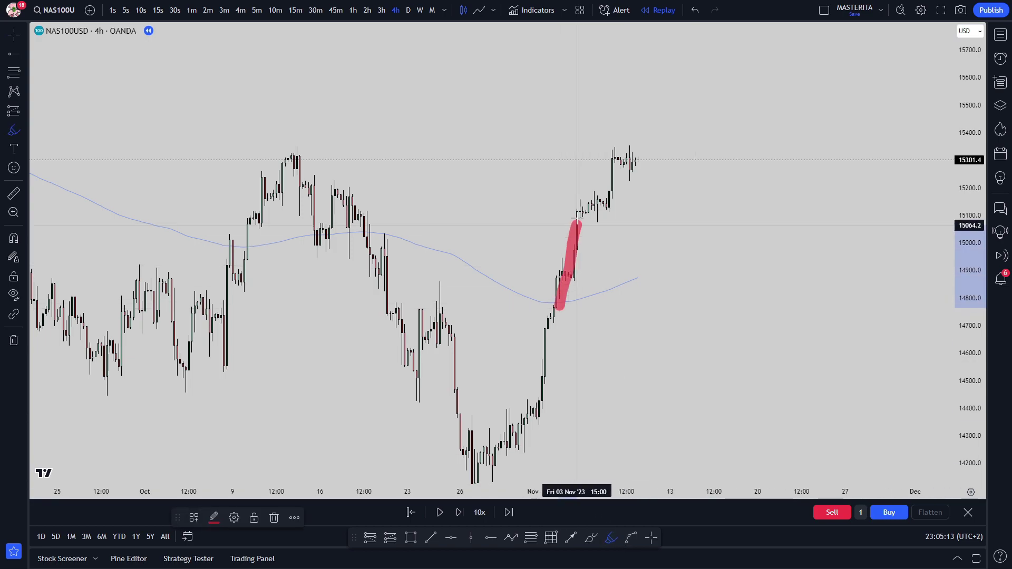
{"action": "left_click_drag", "start_coordinate": [497, 298], "coordinate": [626, 298]}
{"action": "key", "text": "ctrl+z"}
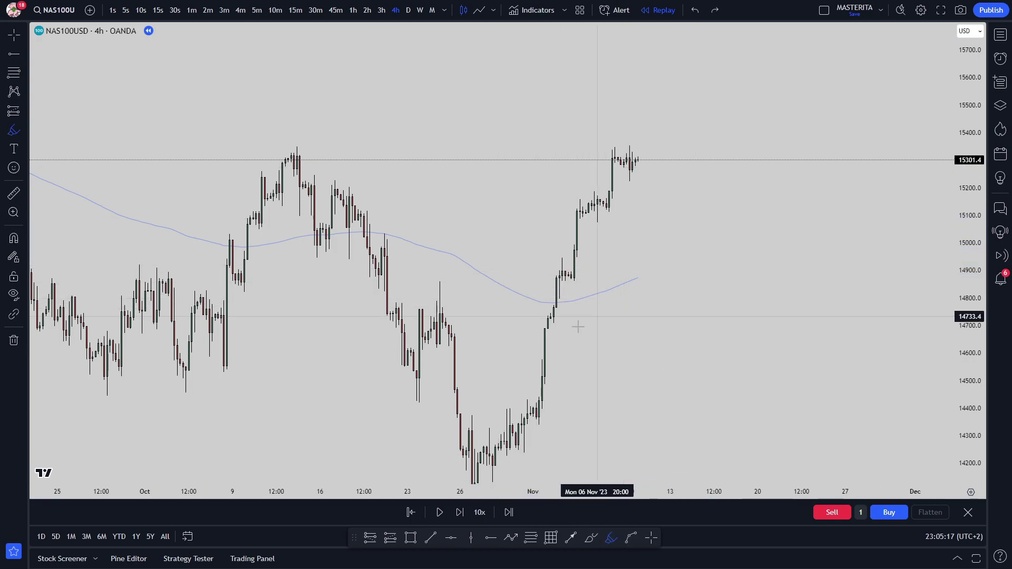
{"action": "mouse_move", "coordinate": [404, 240]}
{"action": "left_mouse_down"}
{"action": "mouse_move", "coordinate": [583, 305]}
{"action": "mouse_move", "coordinate": [624, 290]}
{"action": "left_mouse_up"}
{"action": "key", "text": "ctrl+z"}
{"action": "left_click_drag", "start_coordinate": [560, 288], "coordinate": [601, 193]}
{"action": "key", "text": "ctrl+z"}
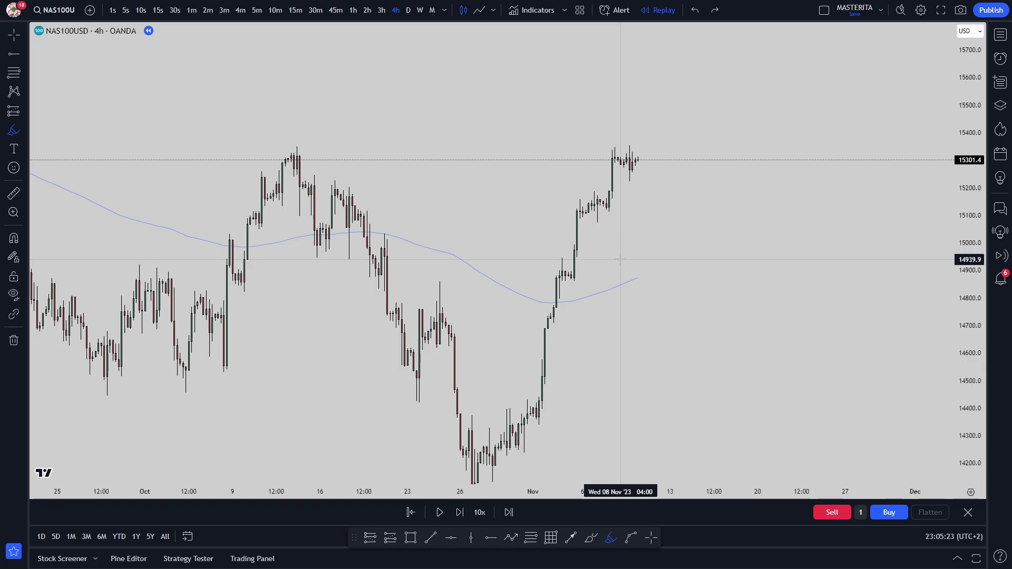
Highlight a downward move below the moving average and an upward move above it at the early November crossing
{"action": "scroll", "coordinate": [628, 244], "scroll_direction": "down", "scroll_amount": 3}
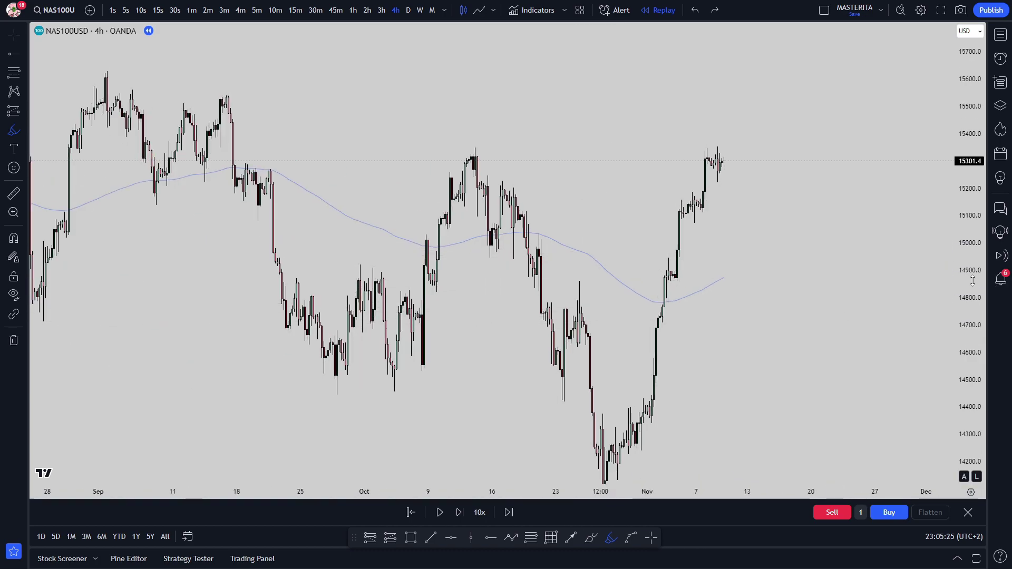
{"action": "left_click_drag", "start_coordinate": [973, 280], "coordinate": [973, 298]}
{"action": "left_click_drag", "start_coordinate": [670, 316], "coordinate": [699, 354]}
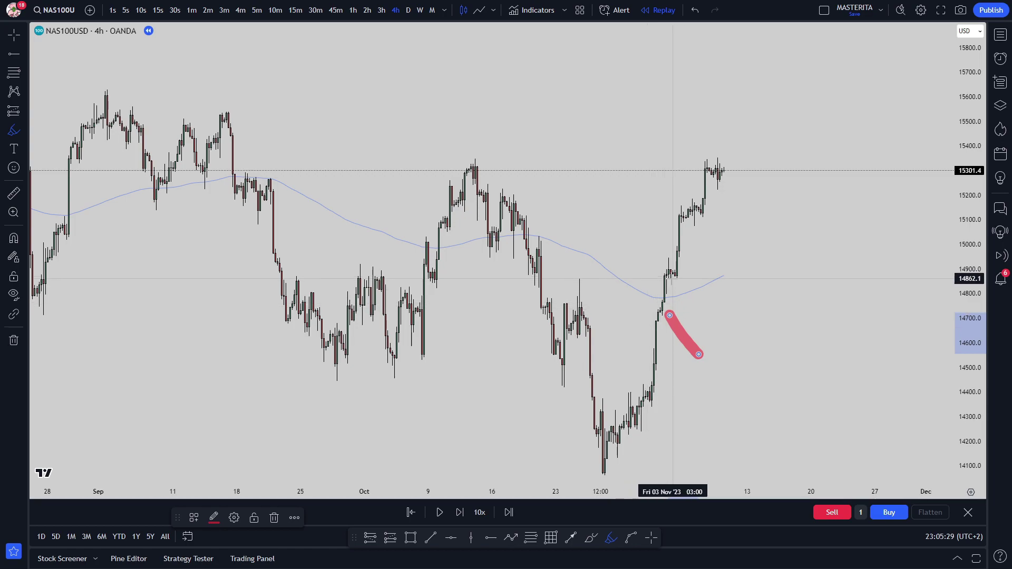
{"action": "mouse_move", "coordinate": [667, 276]}
{"action": "left_mouse_down"}
{"action": "mouse_move", "coordinate": [702, 204]}
{"action": "mouse_move", "coordinate": [700, 227]}
{"action": "left_mouse_up"}
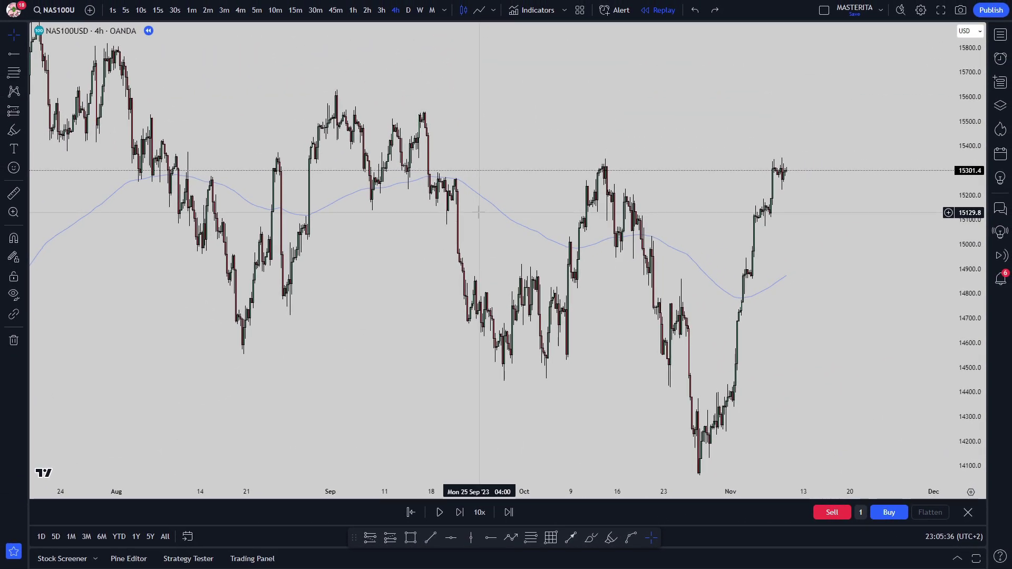
Highlight up and down arrows beside price above and below the moving average, and undo the latest strokes
{"action": "left_click_drag", "start_coordinate": [468, 248], "coordinate": [415, 271]}
{"action": "left_click_drag", "start_coordinate": [685, 320], "coordinate": [706, 273]}
{"action": "left_click", "coordinate": [703, 258]}
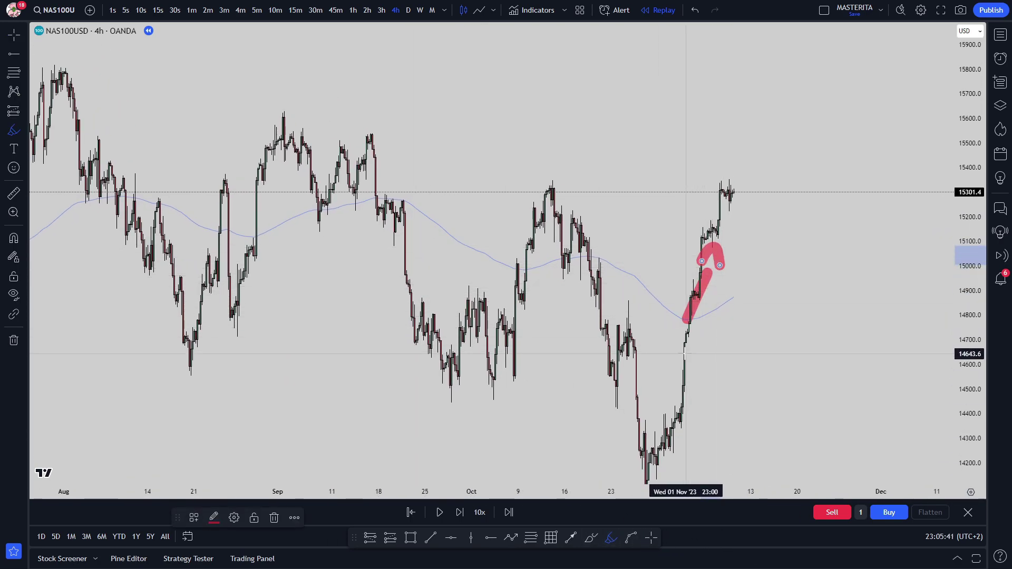
{"action": "left_click_drag", "start_coordinate": [663, 330], "coordinate": [709, 399]}
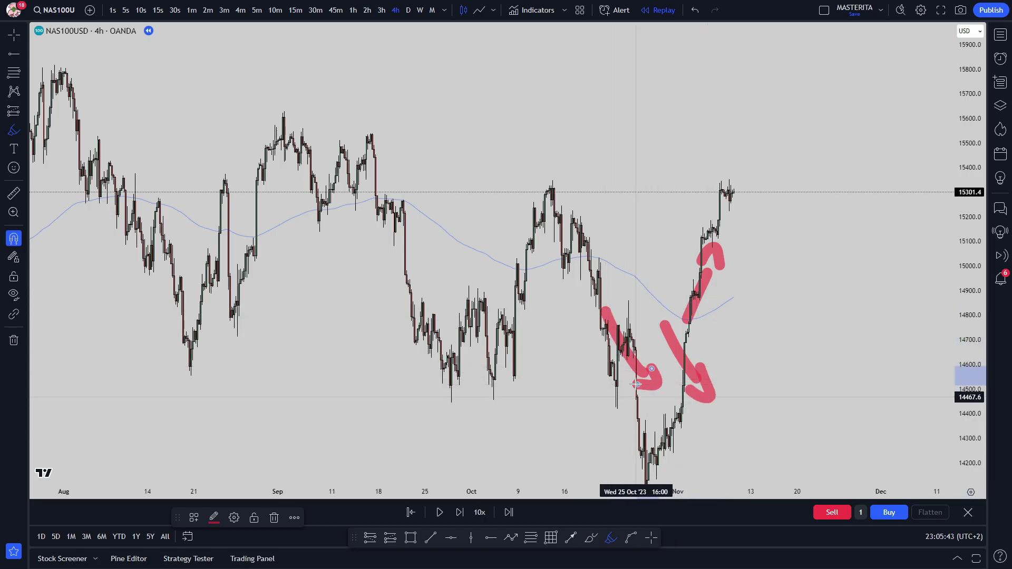
{"action": "key", "text": "ctrl+z"}
{"action": "key", "text": "ctrl+z"}
{"action": "scroll", "coordinate": [672, 433], "scroll_direction": "down", "scroll_amount": 5}
{"action": "left_click", "coordinate": [651, 538]}
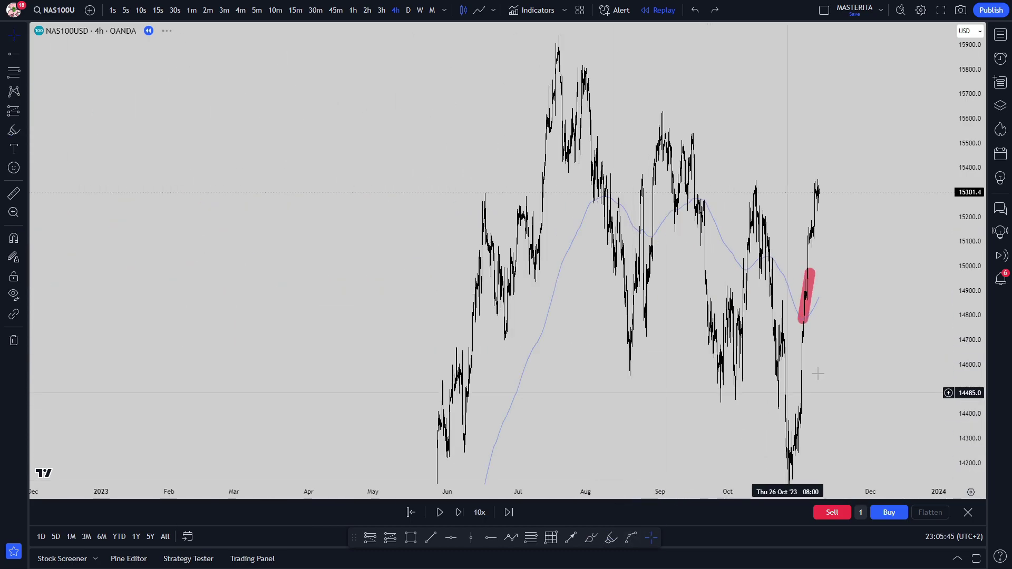
Trace the spring to July uptrend with the brush on the 4-hour chart and undo the strokes
{"action": "scroll", "coordinate": [768, 391], "scroll_direction": "down", "scroll_amount": 5}
{"action": "left_click", "coordinate": [591, 538]}
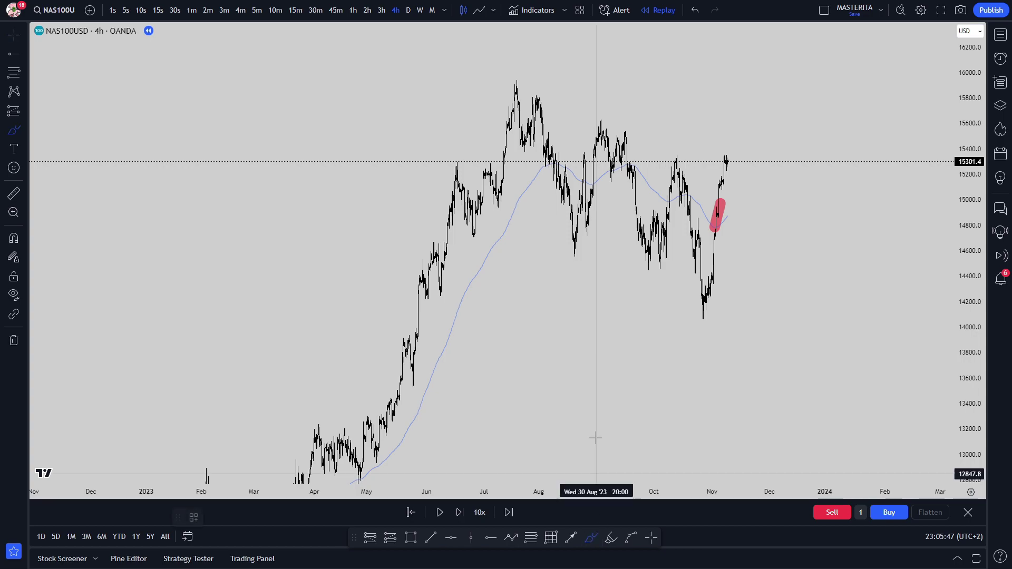
{"action": "left_click_drag", "start_coordinate": [410, 324], "coordinate": [519, 156]}
{"action": "key", "text": "ctrl+z"}
{"action": "mouse_move", "coordinate": [356, 450]}
{"action": "left_mouse_down"}
{"action": "mouse_move", "coordinate": [460, 286]}
{"action": "mouse_move", "coordinate": [521, 130]}
{"action": "left_mouse_up"}
{"action": "key", "text": "ctrl+z"}
Trace the August to October decline with several brush strokes and undo them
{"action": "left_click_drag", "start_coordinate": [591, 139], "coordinate": [630, 273]}
{"action": "left_click_drag", "start_coordinate": [633, 250], "coordinate": [612, 267]}
{"action": "key", "text": "ctrl+z"}
{"action": "key", "text": "ctrl+z"}
{"action": "mouse_move", "coordinate": [624, 199]}
{"action": "left_mouse_down"}
{"action": "mouse_move", "coordinate": [673, 229]}
{"action": "mouse_move", "coordinate": [712, 281]}
{"action": "left_mouse_up"}
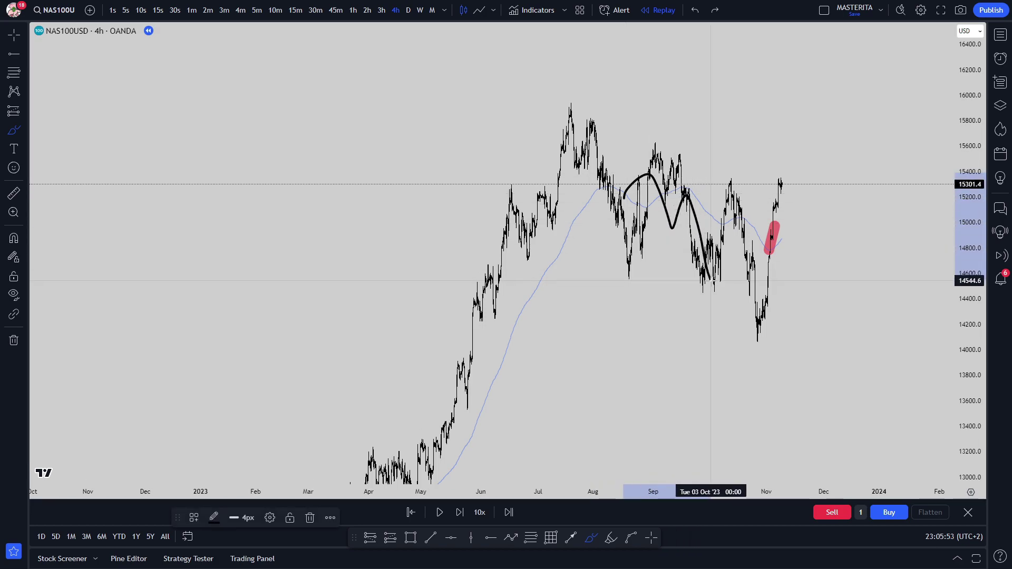
{"action": "key", "text": "ctrl+z"}
{"action": "left_click_drag", "start_coordinate": [608, 182], "coordinate": [669, 222]}
{"action": "scroll", "coordinate": [653, 216], "scroll_direction": "up", "scroll_amount": 5}
{"action": "left_click_drag", "start_coordinate": [512, 182], "coordinate": [647, 269]}
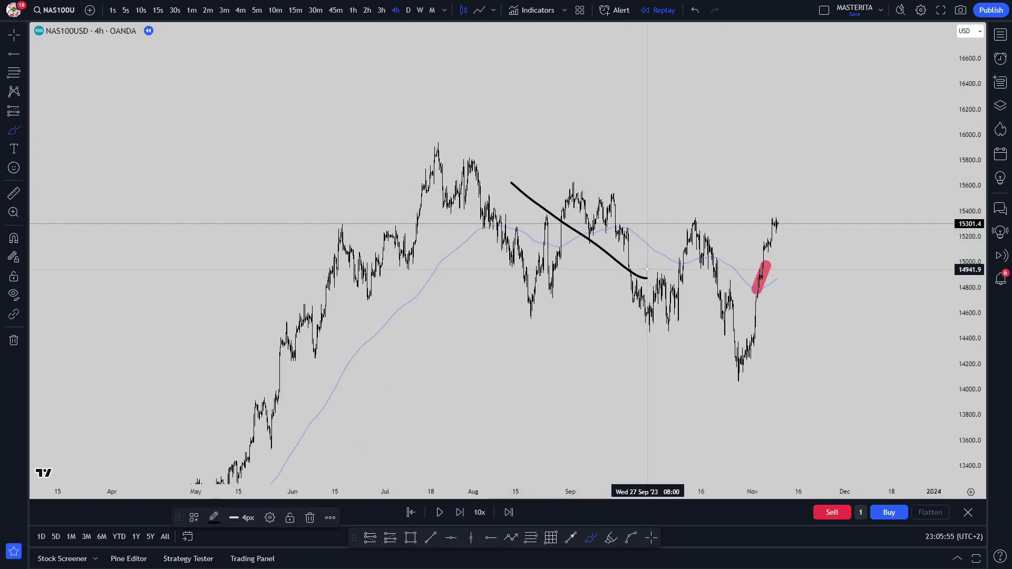
{"action": "key", "text": "ctrl+z"}
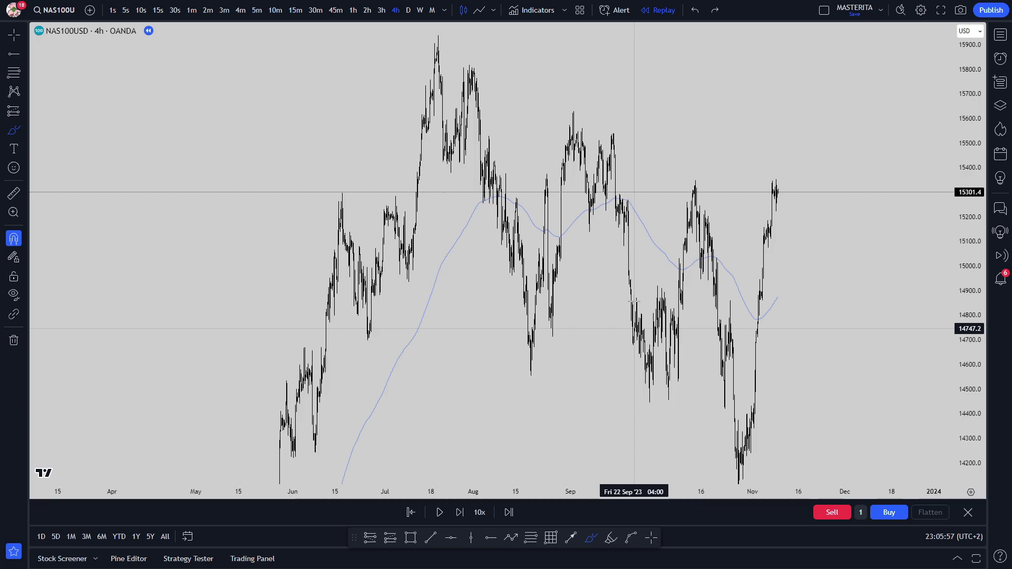
Draw a horizontal line from the mid-October high across to the November highs on the 4-hour chart
{"action": "scroll", "coordinate": [634, 301], "scroll_direction": "up", "scroll_amount": 6}
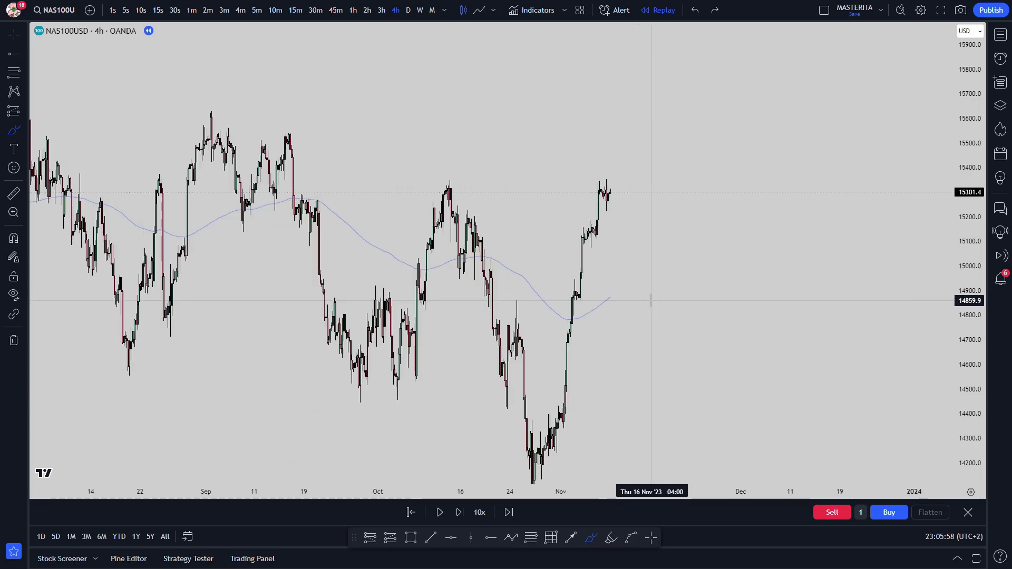
{"action": "left_click", "coordinate": [651, 542]}
{"action": "scroll", "coordinate": [544, 346], "scroll_direction": "down", "scroll_amount": 3}
{"action": "left_click_drag", "start_coordinate": [547, 348], "coordinate": [777, 373]}
{"action": "scroll", "coordinate": [875, 372], "scroll_direction": "up", "scroll_amount": 2}
{"action": "left_click_drag", "start_coordinate": [970, 369], "coordinate": [970, 195]}
{"action": "left_click_drag", "start_coordinate": [870, 265], "coordinate": [842, 230]}
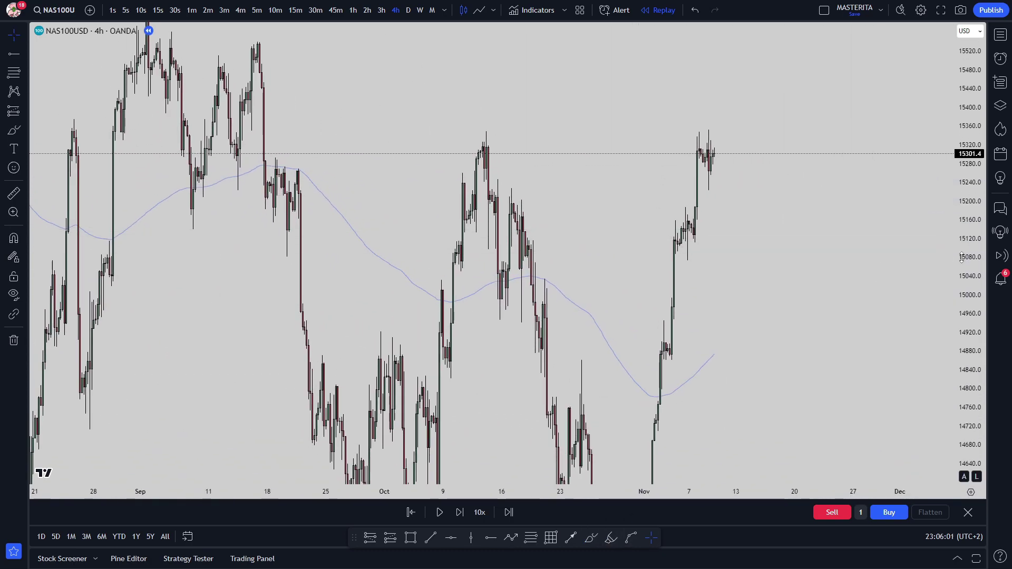
{"action": "left_click_drag", "start_coordinate": [963, 259], "coordinate": [963, 354]}
{"action": "left_click_drag", "start_coordinate": [865, 371], "coordinate": [827, 350]}
{"action": "left_click_drag", "start_coordinate": [968, 344], "coordinate": [968, 380]}
{"action": "left_click_drag", "start_coordinate": [777, 388], "coordinate": [742, 399]}
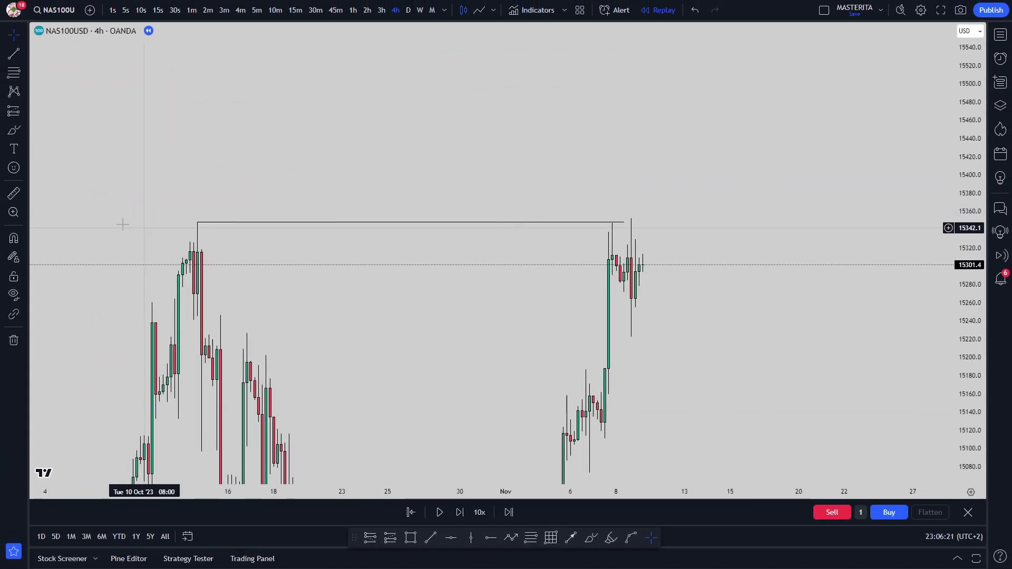
{"action": "left_click", "coordinate": [202, 223]}
{"action": "left_click_drag", "start_coordinate": [196, 232], "coordinate": [211, 178]}
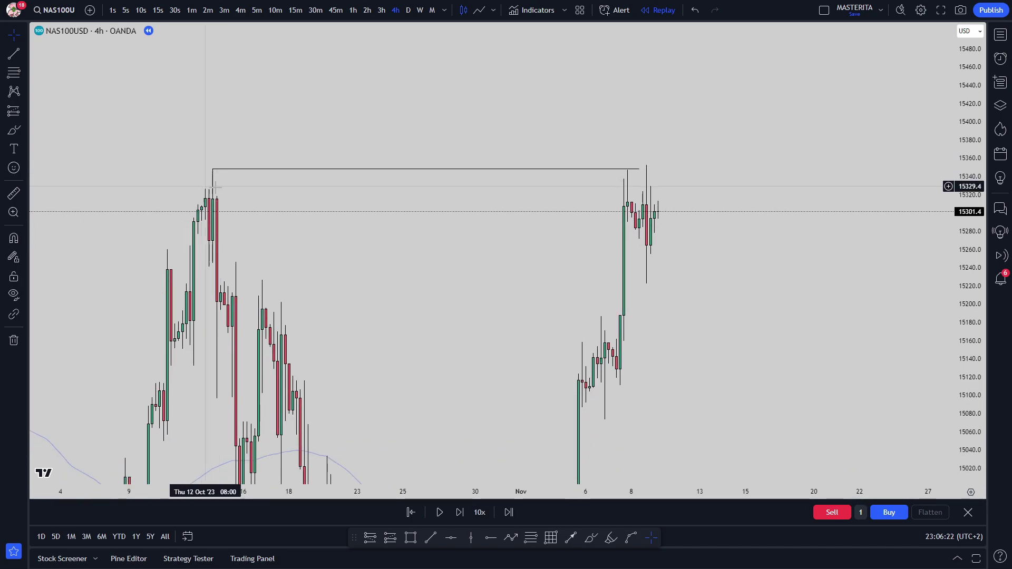
Sketch possible upward and downward price paths from the latest candles with the highlighter and undo them
{"action": "left_click", "coordinate": [611, 538]}
{"action": "scroll", "coordinate": [819, 381], "scroll_direction": "up", "scroll_amount": 3}
{"action": "scroll", "coordinate": [606, 264], "scroll_direction": "up", "scroll_amount": 1}
{"action": "mouse_move", "coordinate": [503, 202]}
{"action": "left_mouse_down"}
{"action": "mouse_move", "coordinate": [559, 208]}
{"action": "mouse_move", "coordinate": [627, 108]}
{"action": "mouse_move", "coordinate": [565, 298]}
{"action": "mouse_move", "coordinate": [570, 333]}
{"action": "left_mouse_up"}
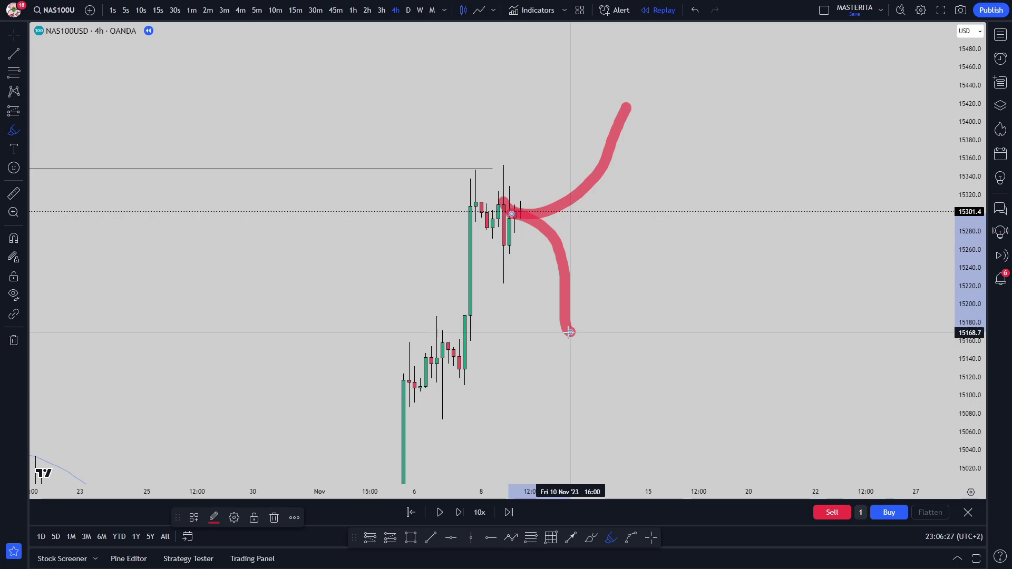
{"action": "key", "text": "ctrl+z"}
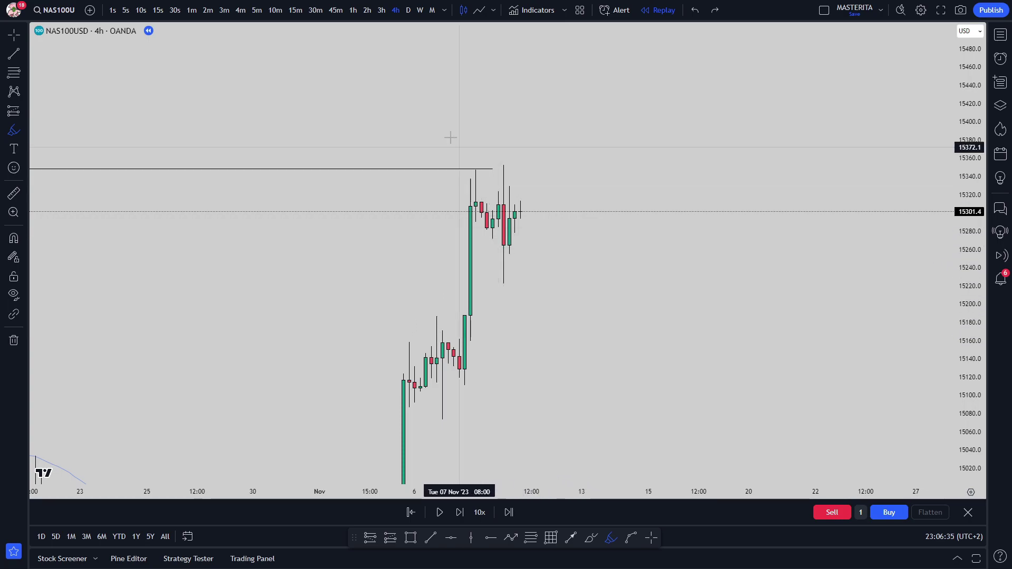
{"action": "left_click", "coordinate": [651, 538]}
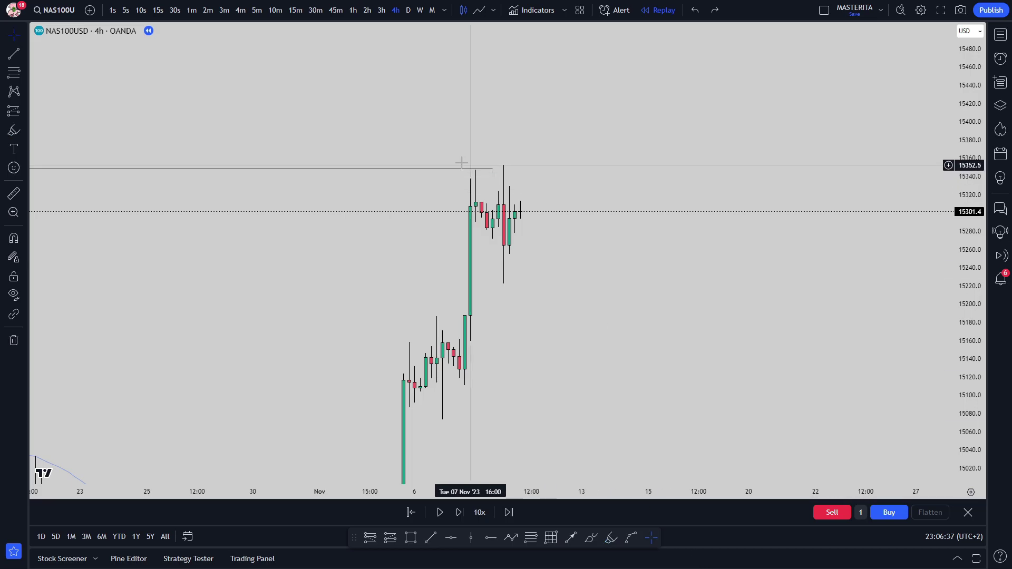
Switch to the 15-minute timeframe and extend the horizontal high line to just before the 8 November spike
{"action": "left_click", "coordinate": [295, 10]}
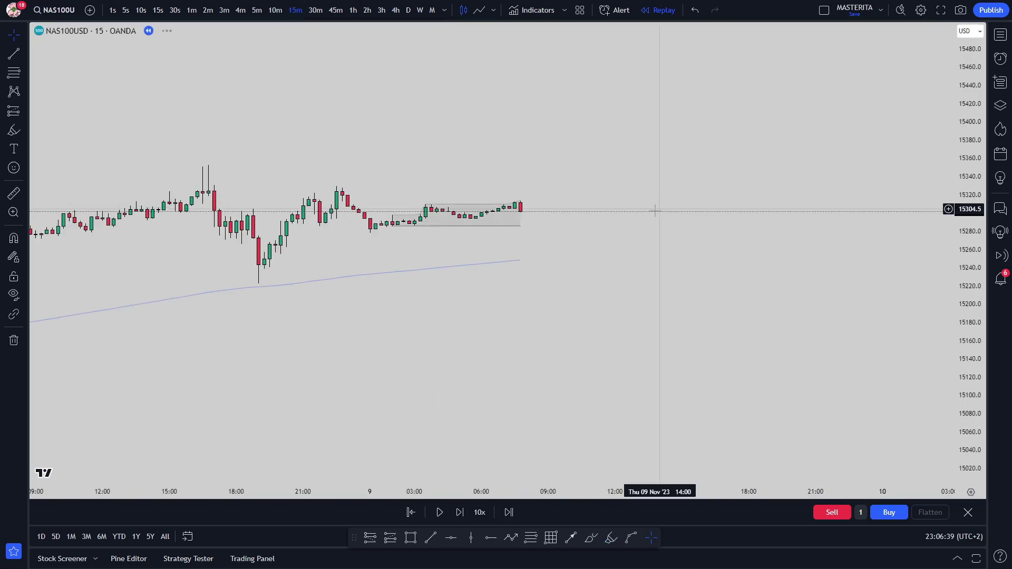
{"action": "scroll", "coordinate": [656, 210], "scroll_direction": "down", "scroll_amount": 7}
{"action": "left_click_drag", "start_coordinate": [969, 364], "coordinate": [969, 159]}
{"action": "left_click_drag", "start_coordinate": [911, 233], "coordinate": [926, 303]}
{"action": "scroll", "coordinate": [584, 263], "scroll_direction": "up", "scroll_amount": 3}
{"action": "left_click_drag", "start_coordinate": [469, 208], "coordinate": [427, 224]}
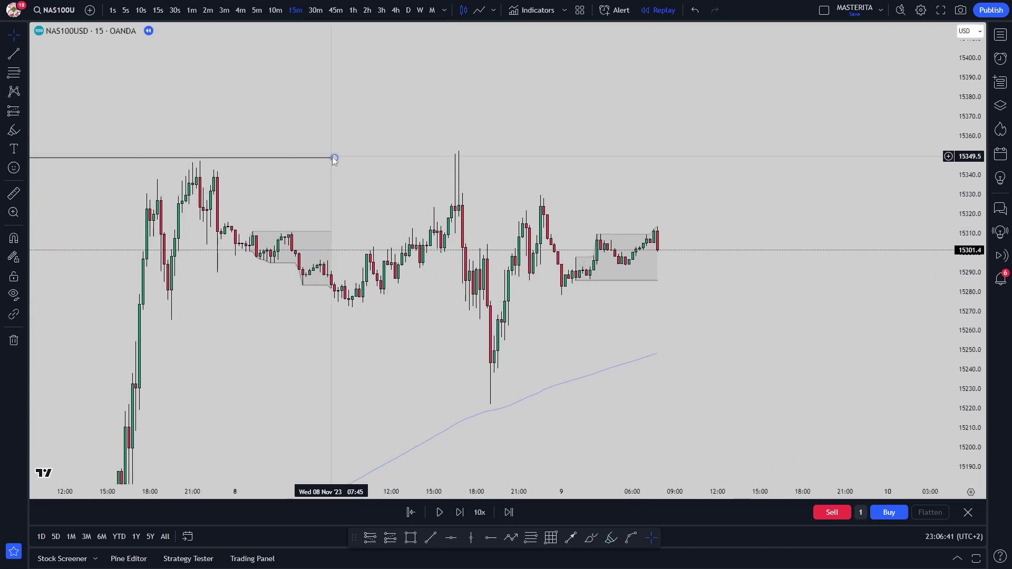
{"action": "left_click_drag", "start_coordinate": [334, 157], "coordinate": [437, 158]}
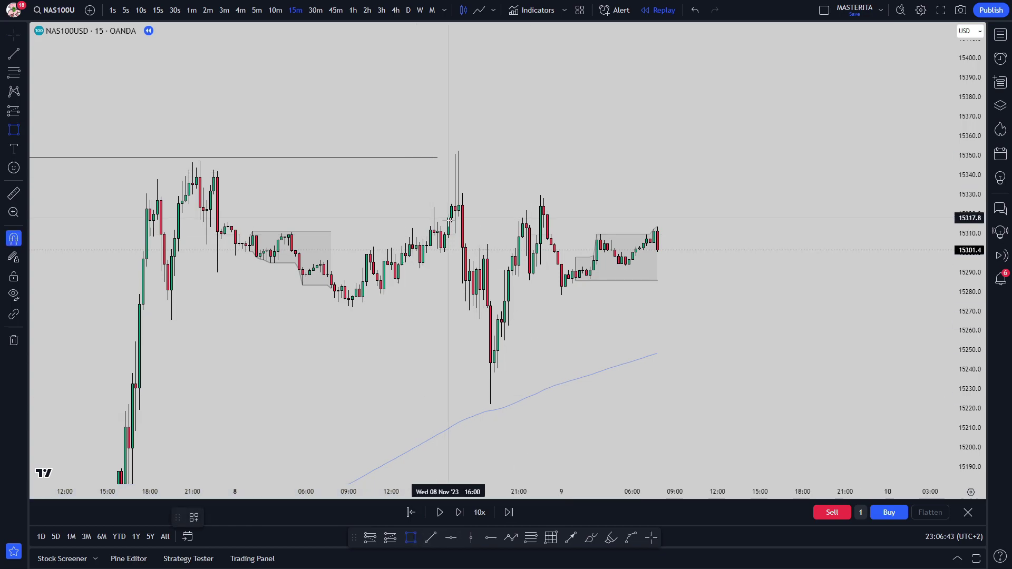
Draw a rectangle from the 8 November high at 15352.2 down to about 15318 and apply the red template
{"action": "left_click", "coordinate": [459, 152], "text": "ctrl"}
{"action": "left_click_drag", "start_coordinate": [459, 184], "coordinate": [548, 185]}
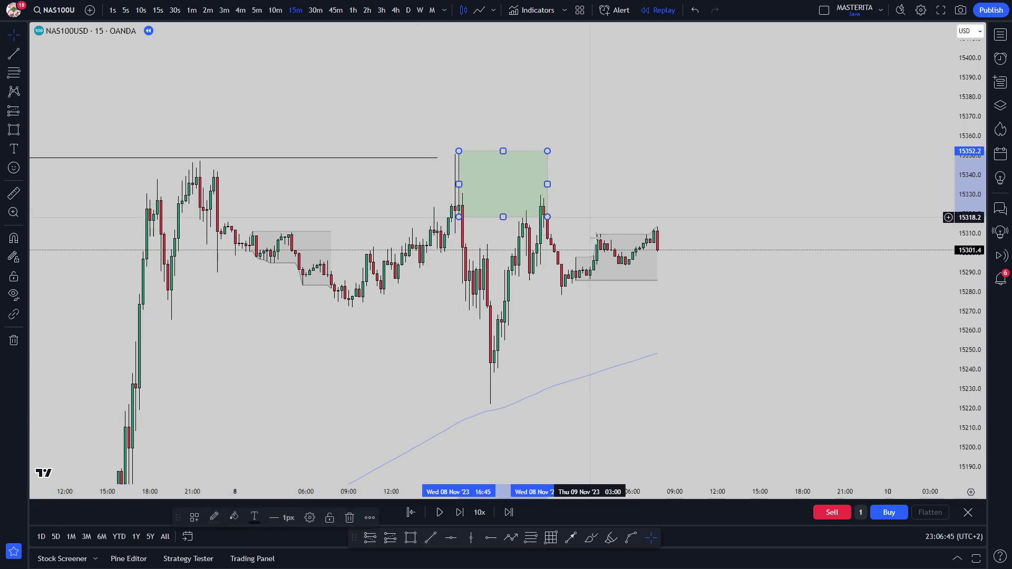
{"action": "left_click", "coordinate": [194, 518]}
{"action": "left_click", "coordinate": [211, 556]}
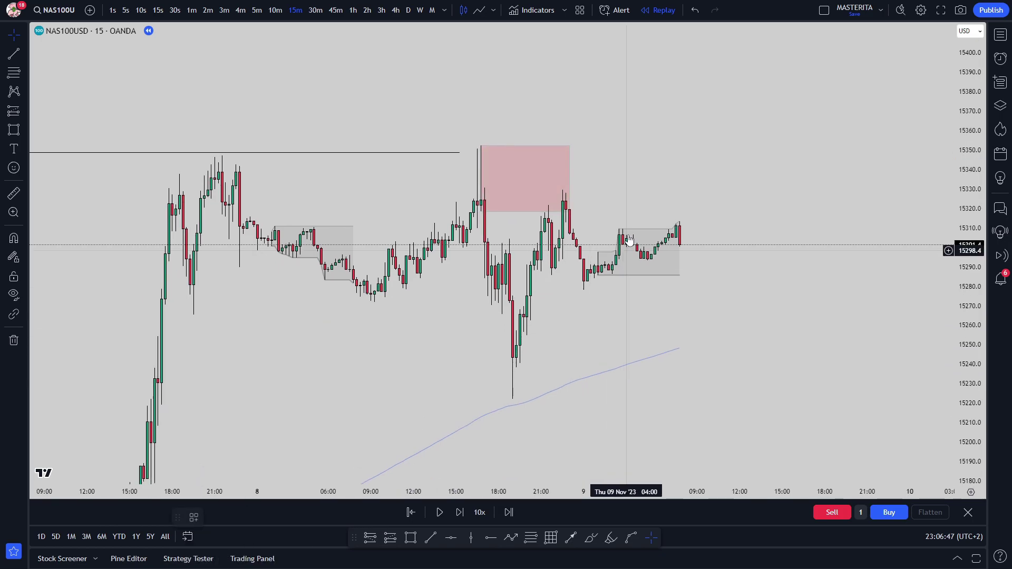
Underline the 8 November morning low and the late-evening pullback low with brush strokes ending in arrowheads
{"action": "left_click", "coordinate": [591, 539]}
{"action": "left_click_drag", "start_coordinate": [274, 275], "coordinate": [375, 281]}
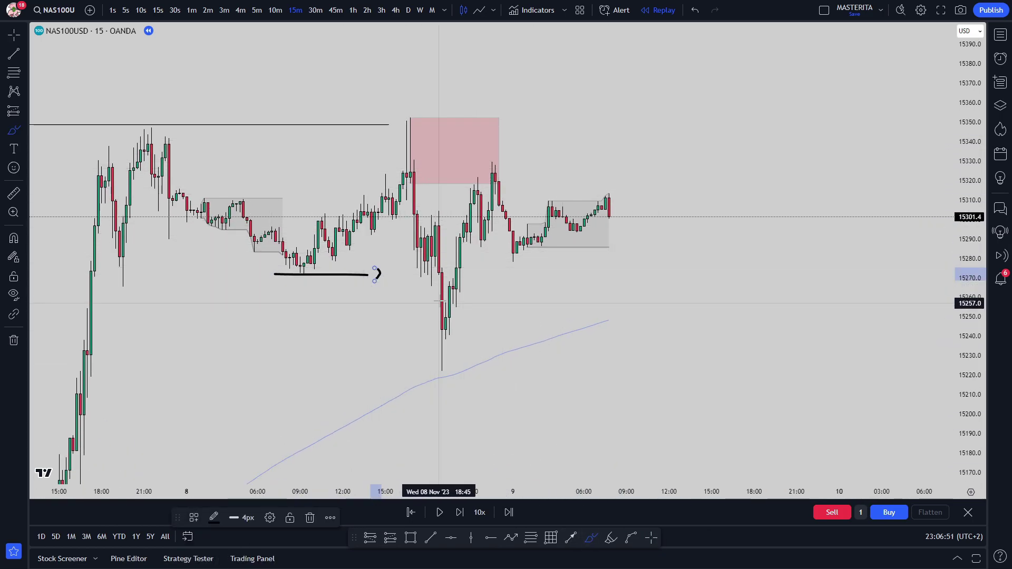
{"action": "left_click_drag", "start_coordinate": [470, 250], "coordinate": [488, 247]}
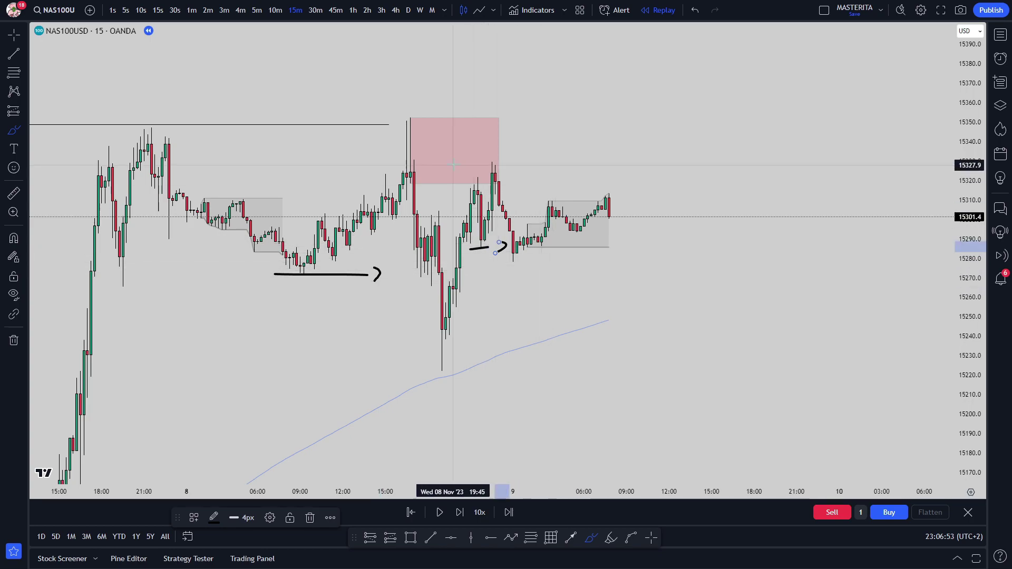
Sketch a downward arrow from the red zone with the brush, and undo it and the second low's arrowhead
{"action": "left_click_drag", "start_coordinate": [509, 190], "coordinate": [610, 354]}
{"action": "left_click_drag", "start_coordinate": [614, 320], "coordinate": [623, 355]}
{"action": "key", "text": "ctrl+z"}
{"action": "key", "text": "ctrl+z"}
{"action": "key", "text": "ctrl+z"}
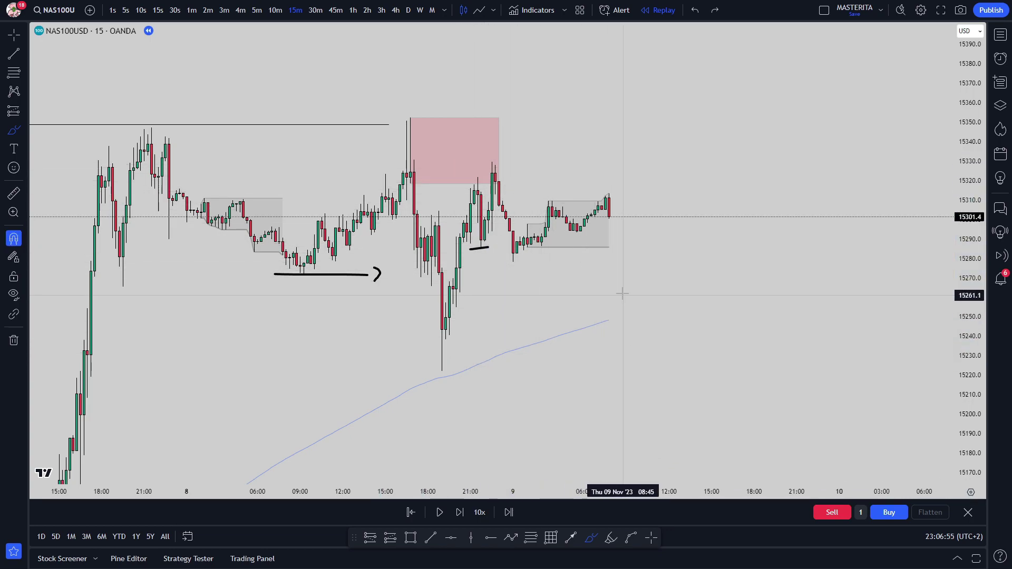
Draw a horizontal line from the late-evening 8 November high at about 15329 past the current candle, then sketch and undo an upward brush arrow
{"action": "left_click", "coordinate": [430, 538]}
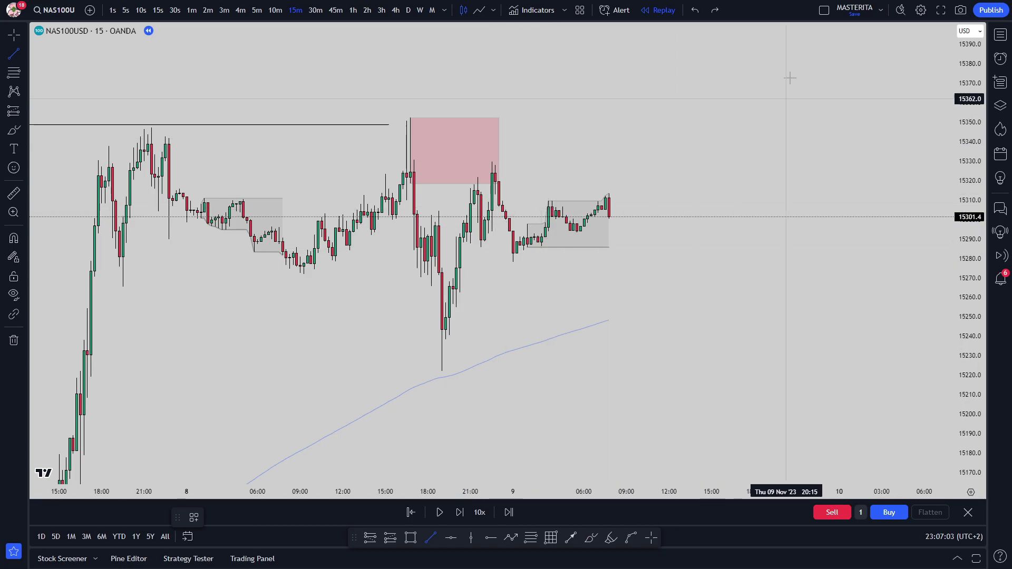
{"action": "left_click", "coordinate": [492, 162]}
{"action": "left_click", "coordinate": [675, 171]}
{"action": "scroll", "coordinate": [655, 231], "scroll_direction": "down", "scroll_amount": 2}
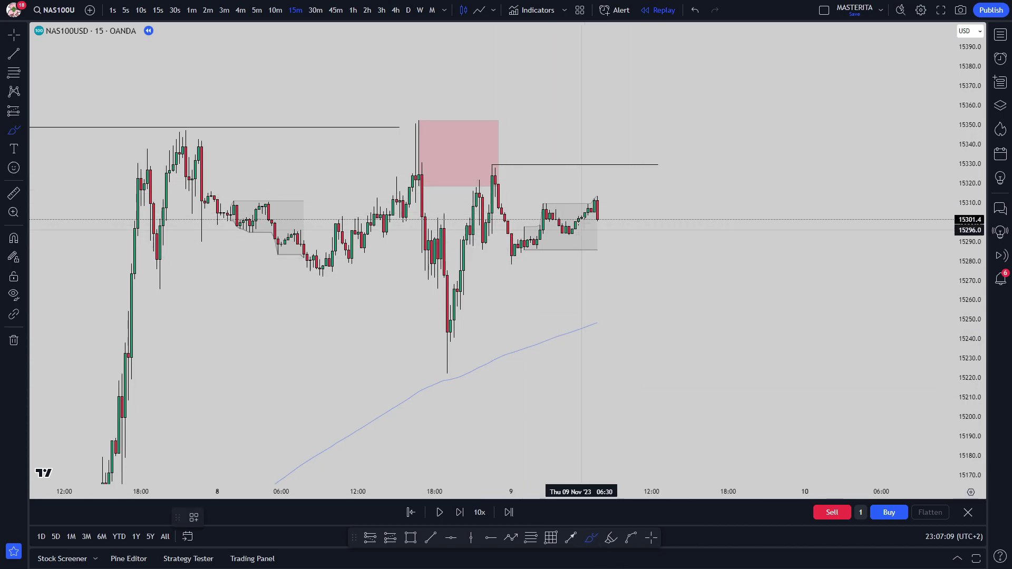
{"action": "mouse_move", "coordinate": [585, 222]}
{"action": "left_mouse_down"}
{"action": "mouse_move", "coordinate": [656, 199]}
{"action": "mouse_move", "coordinate": [680, 134]}
{"action": "left_mouse_up"}
{"action": "key", "text": "ctrl+z"}
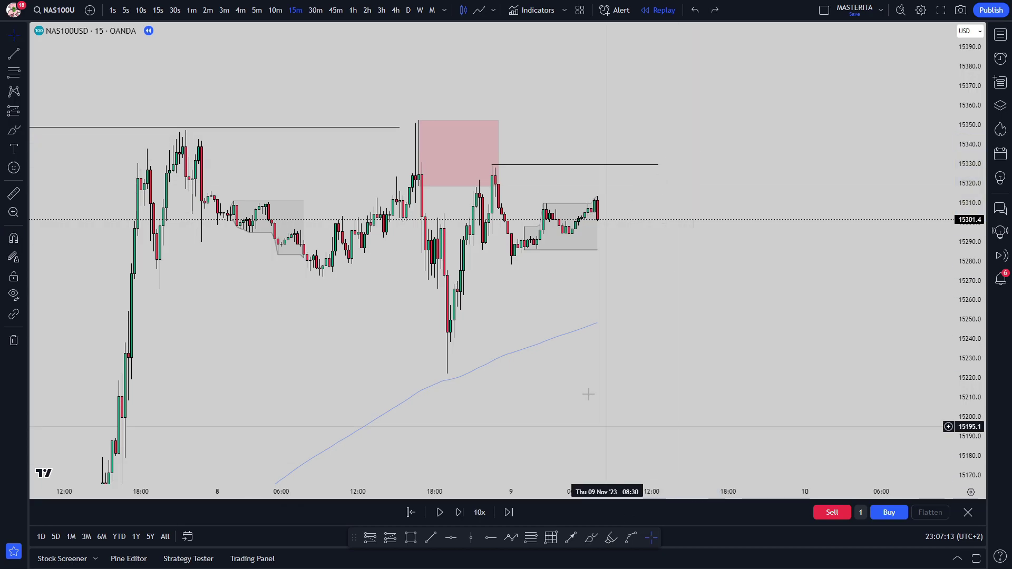
Advance the replay candle by candle to about 11:45 on 9 November, up to the retest of the 15329 line
{"action": "left_click", "coordinate": [460, 517]}
{"action": "left_click", "coordinate": [460, 516]}
{"action": "left_click", "coordinate": [460, 517]}
{"action": "left_click", "coordinate": [460, 517]}
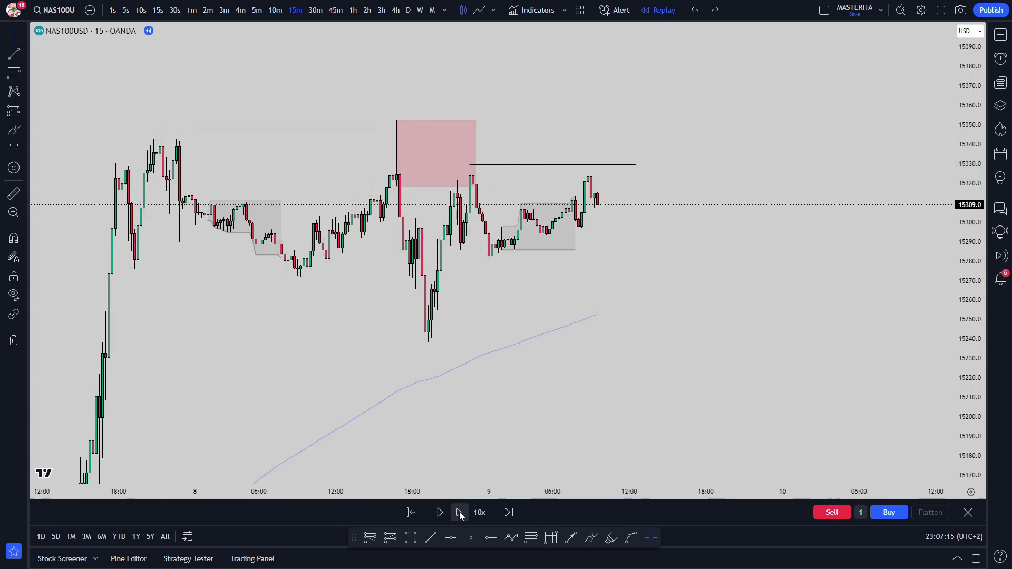
{"action": "left_click", "coordinate": [459, 517]}
{"action": "left_click", "coordinate": [459, 516]}
{"action": "left_click", "coordinate": [459, 517]}
{"action": "left_click", "coordinate": [460, 517]}
{"action": "left_click", "coordinate": [460, 512]}
{"action": "left_click", "coordinate": [460, 513]}
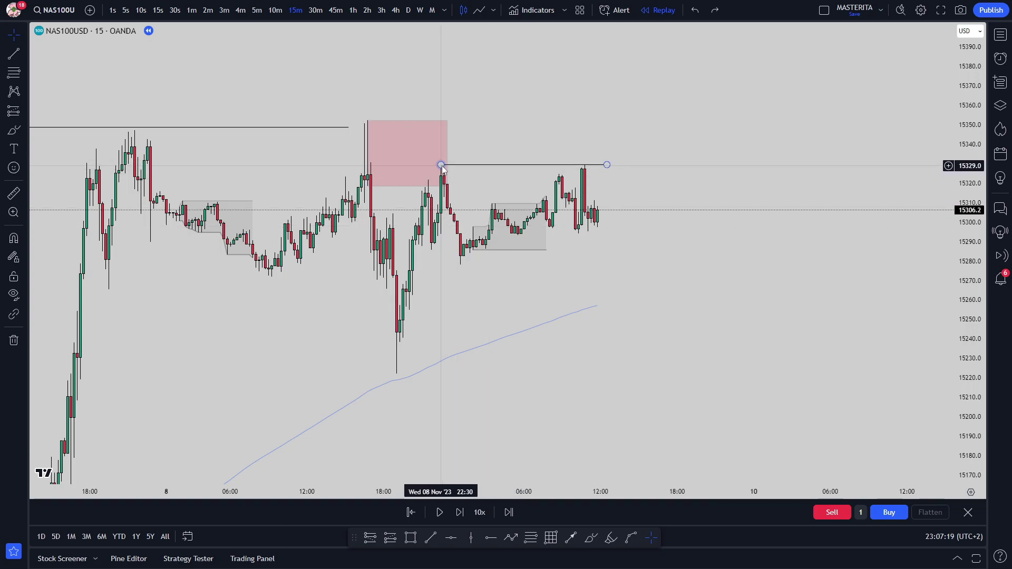
{"action": "left_click_drag", "start_coordinate": [587, 157], "coordinate": [590, 162]}
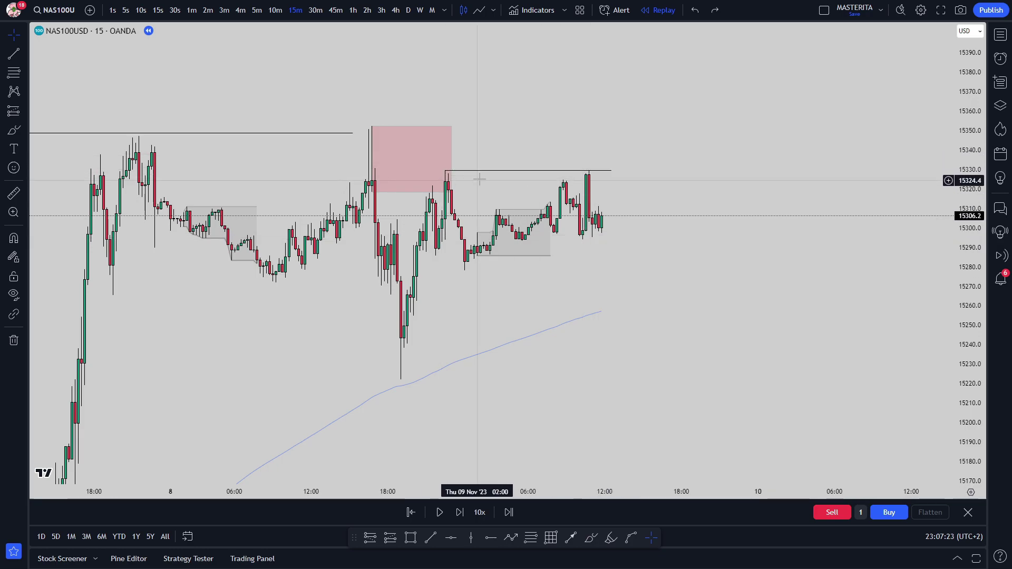
Advance the replay to about 13:30 on 9 November and shorten the 15329 line to end just before the breakout candle
{"action": "left_click", "coordinate": [462, 518]}
{"action": "left_click", "coordinate": [462, 516]}
{"action": "left_click", "coordinate": [462, 516]}
{"action": "left_click", "coordinate": [462, 517]}
{"action": "left_click", "coordinate": [462, 516]}
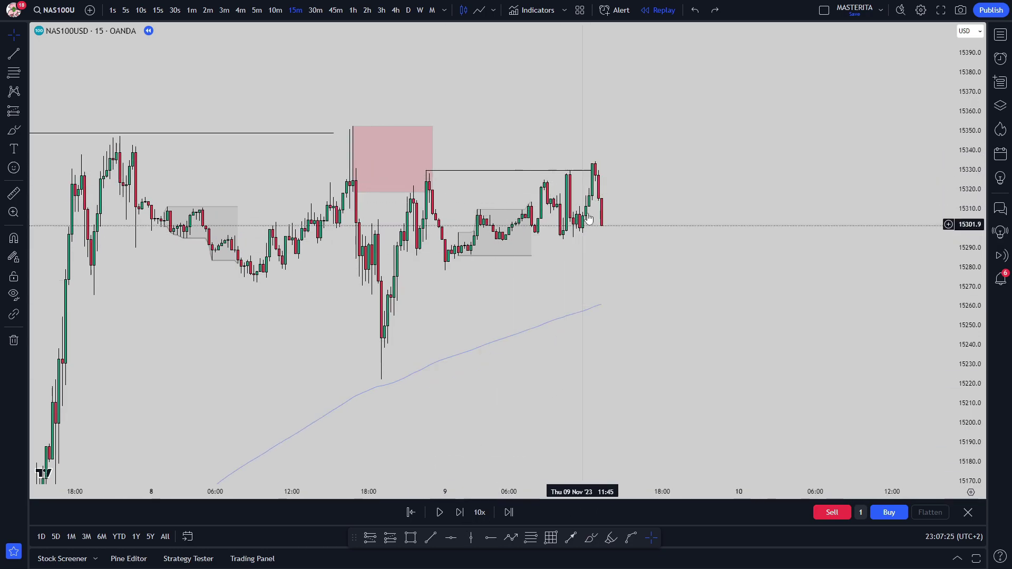
{"action": "left_click_drag", "start_coordinate": [590, 172], "coordinate": [585, 170]}
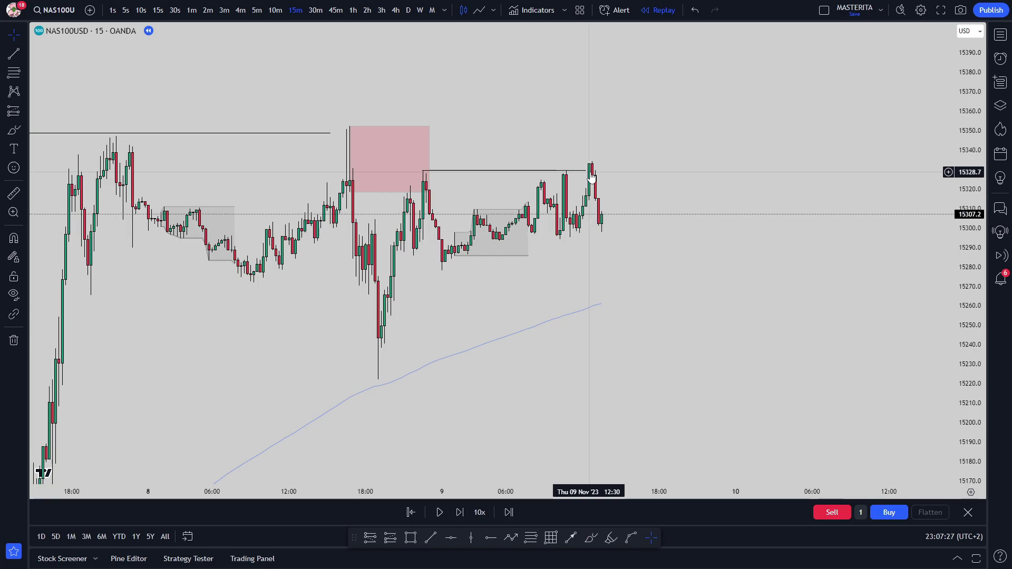
{"action": "left_click", "coordinate": [586, 170]}
Draw a horizontal line from the 12:45 high at about 15334 into the empty future area, and advance the replay a few candles
{"action": "left_click", "coordinate": [521, 184]}
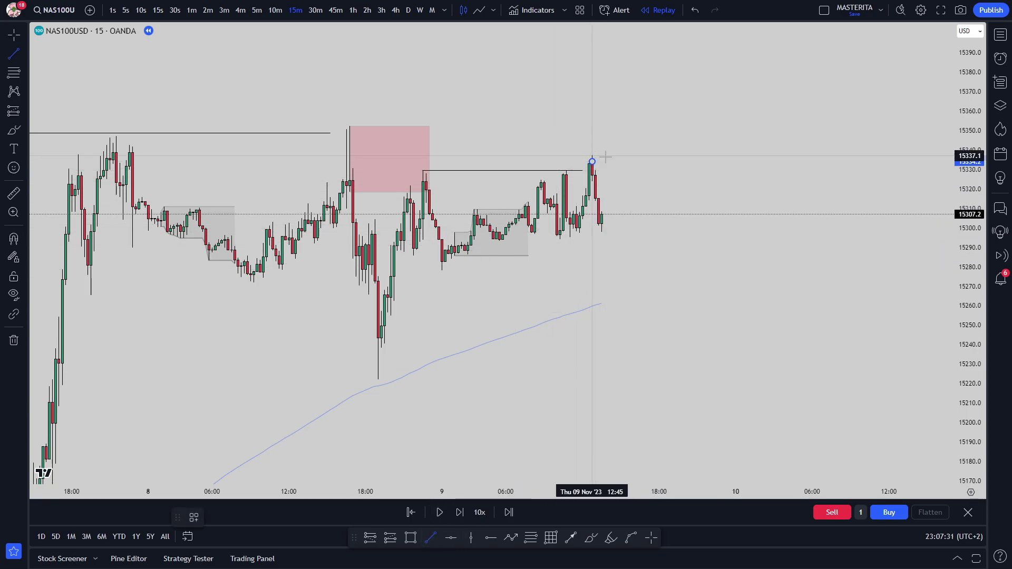
{"action": "left_click_drag", "start_coordinate": [606, 157], "coordinate": [689, 162]}
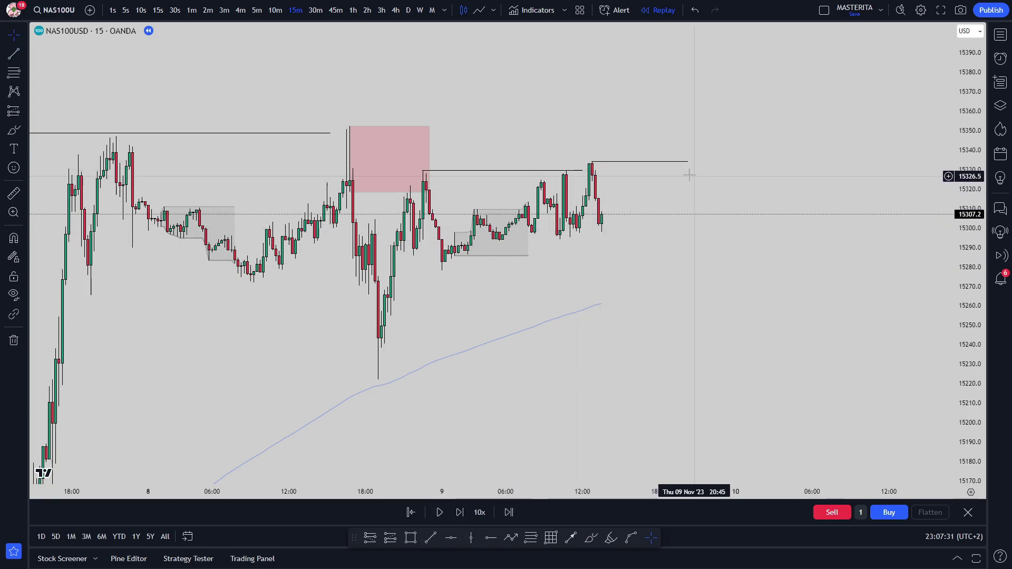
{"action": "left_click", "coordinate": [460, 513]}
{"action": "left_click", "coordinate": [461, 514]}
Place a vertical line at 16:30 on 9 November
{"action": "left_click", "coordinate": [471, 538]}
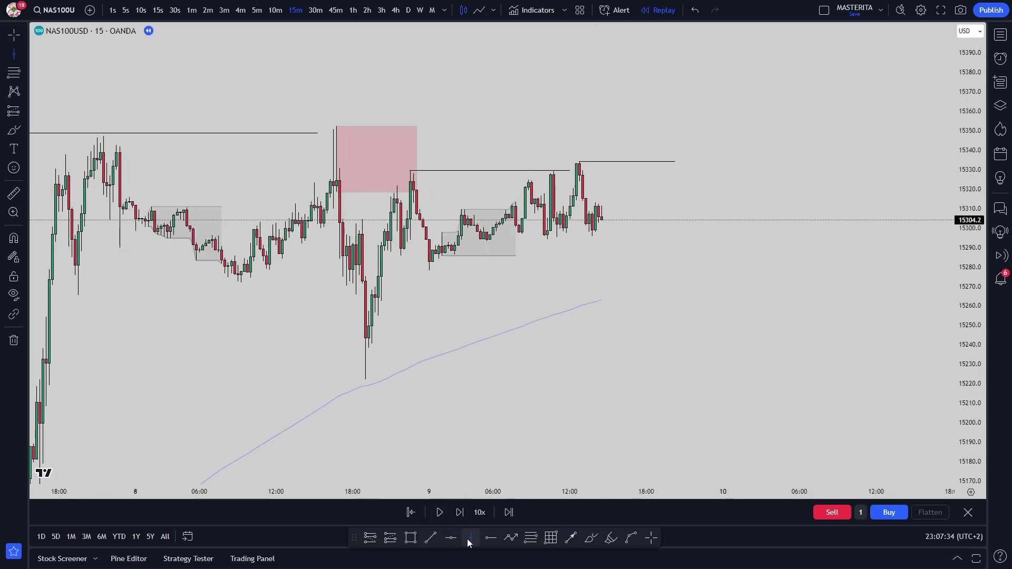
{"action": "left_click", "coordinate": [627, 268]}
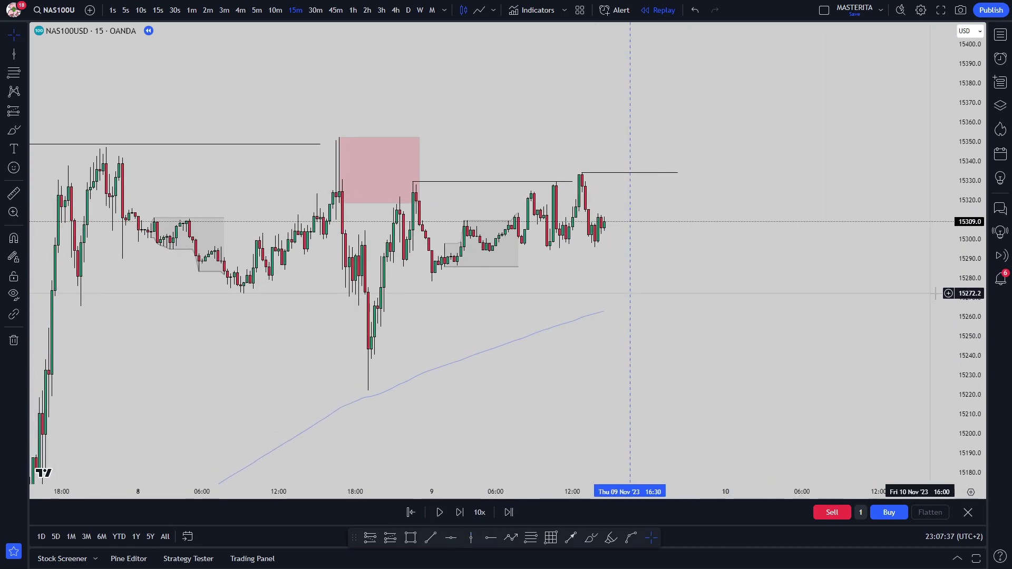
{"action": "scroll", "coordinate": [760, 301], "scroll_direction": "up", "scroll_amount": 2}
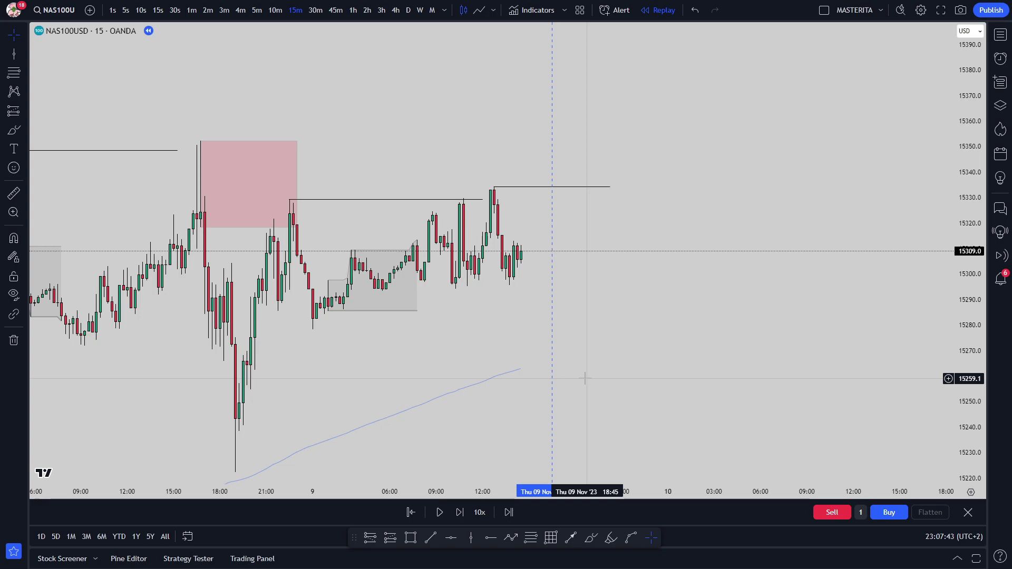
Advance the replay candle by candle up to the 16:30 vertical line
{"action": "left_click", "coordinate": [458, 513]}
{"action": "left_click", "coordinate": [459, 513]}
{"action": "left_click", "coordinate": [459, 513]}
{"action": "left_click", "coordinate": [458, 513]}
{"action": "left_click", "coordinate": [458, 513]}
{"action": "left_click", "coordinate": [458, 513]}
{"action": "left_click", "coordinate": [458, 514]}
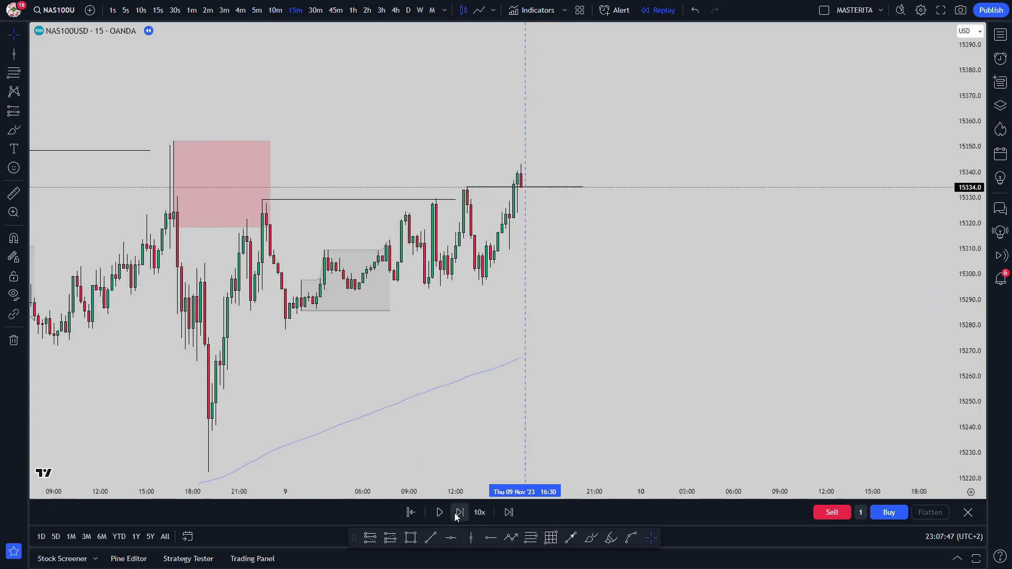
Delete the horizontal lines at the 15334 and 15329 highs and the red rectangle from the 8 November high
{"action": "left_click_drag", "start_coordinate": [576, 191], "coordinate": [510, 194]}
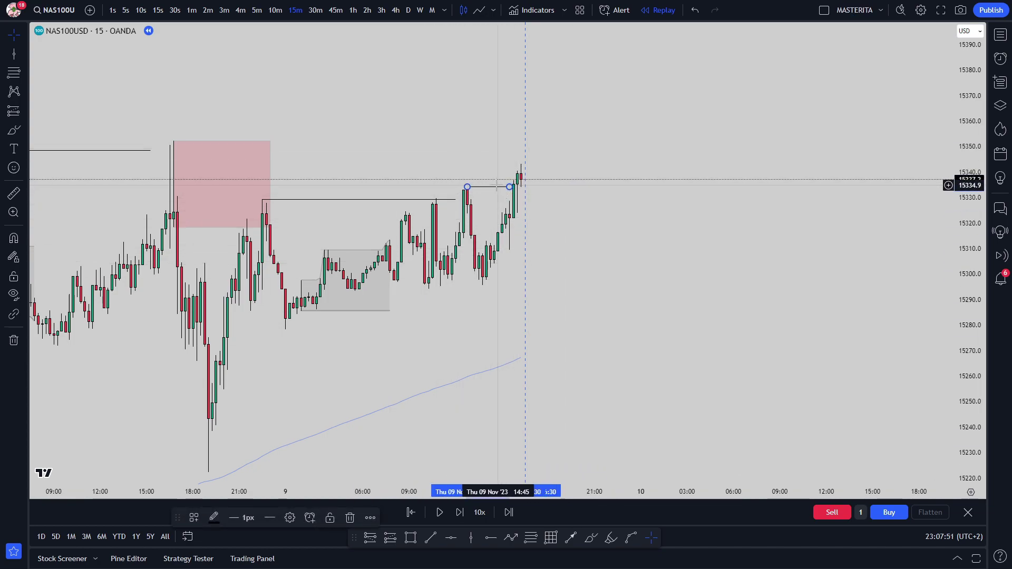
{"action": "key", "text": "Delete"}
{"action": "left_click", "coordinate": [452, 201]}
{"action": "key", "text": "Delete"}
{"action": "left_click", "coordinate": [267, 185]}
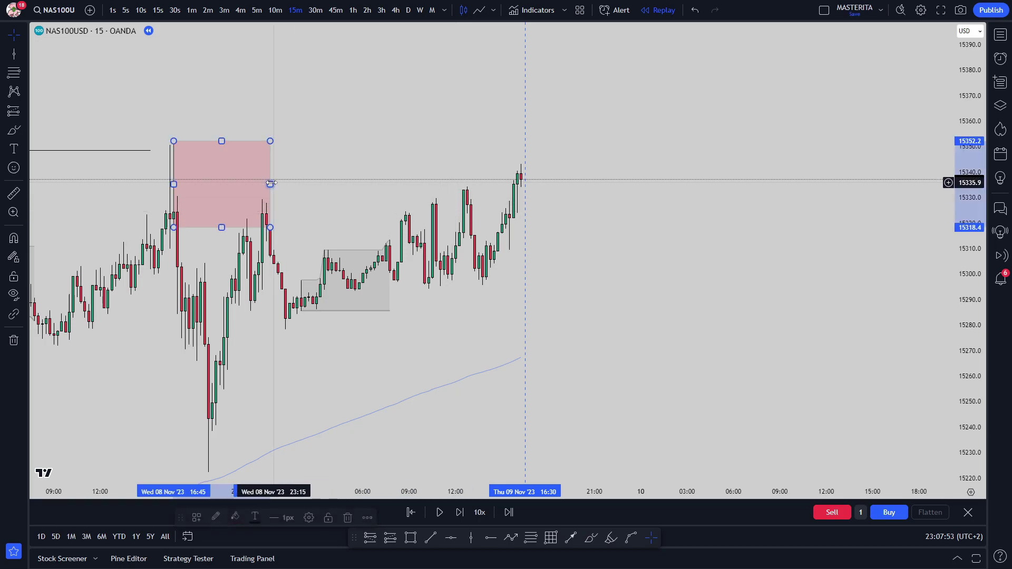
{"action": "key", "text": "Delete"}
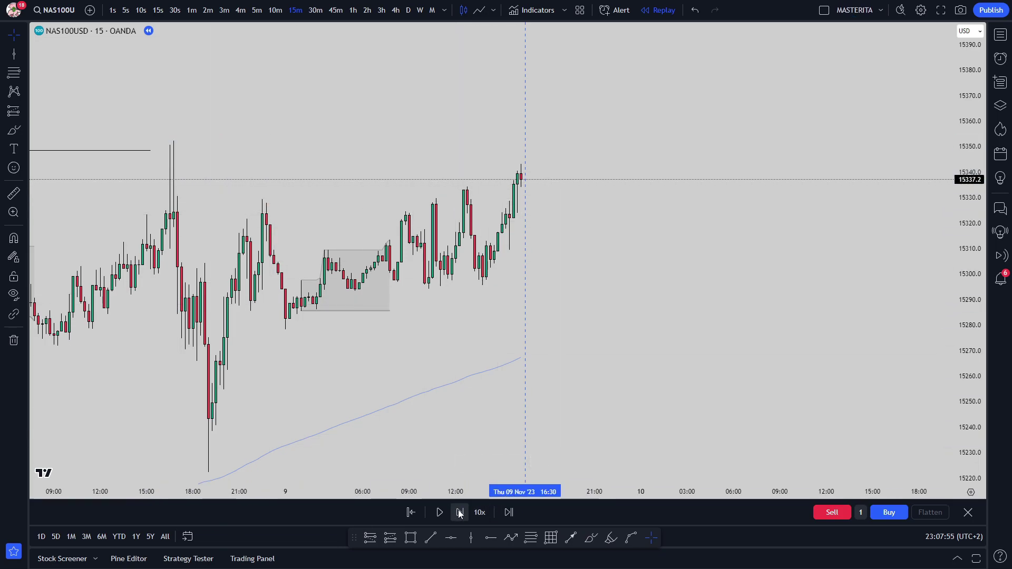
Advance the replay two candles past the 16:15 candle and switch to the 1-minute timeframe
{"action": "left_click", "coordinate": [459, 513]}
{"action": "left_click", "coordinate": [460, 513]}
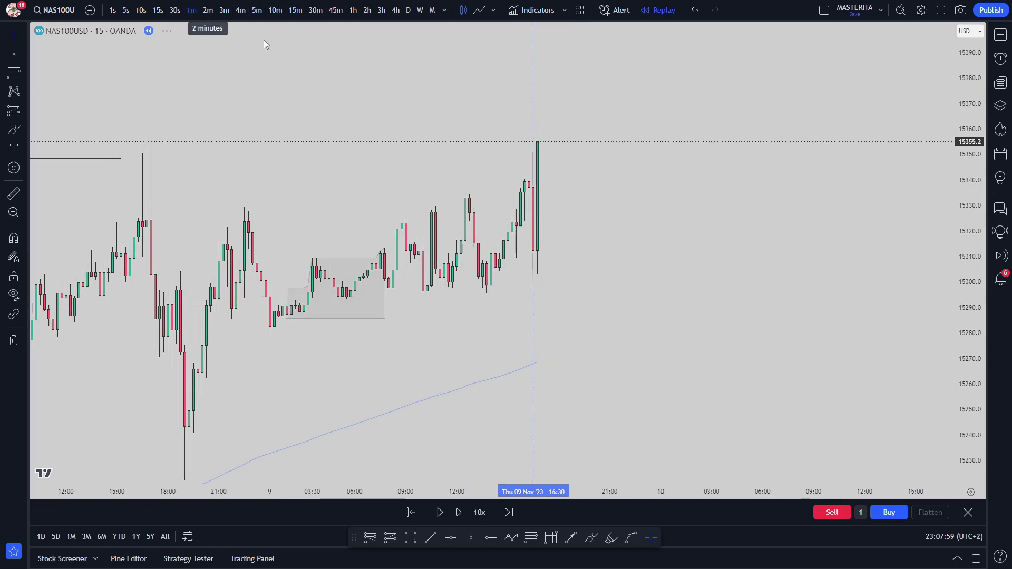
{"action": "left_click", "coordinate": [193, 13]}
{"action": "left_click_drag", "start_coordinate": [971, 419], "coordinate": [969, 211]}
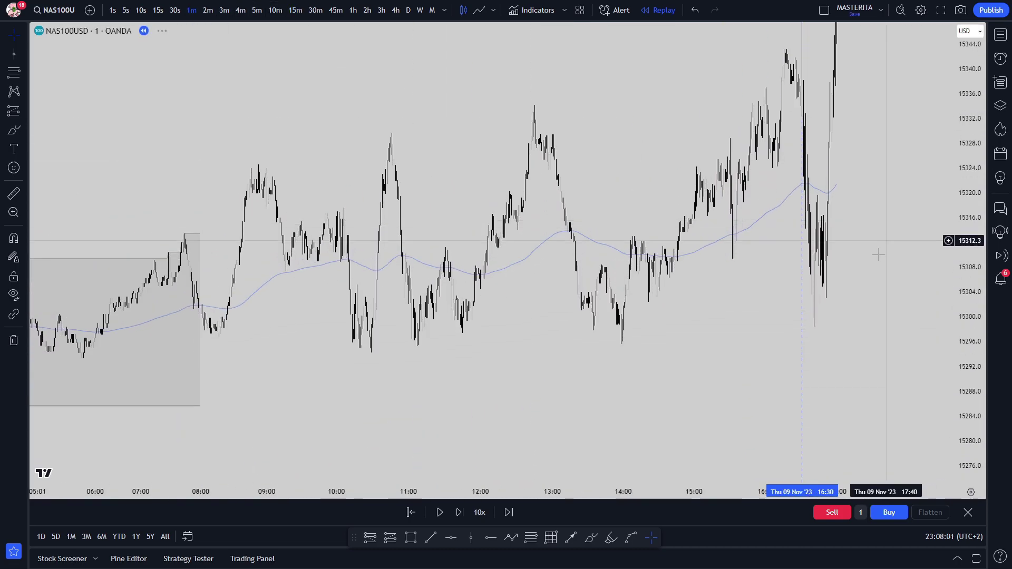
{"action": "scroll", "coordinate": [875, 254], "scroll_direction": "up", "scroll_amount": 2}
{"action": "left_click_drag", "start_coordinate": [854, 258], "coordinate": [799, 263]}
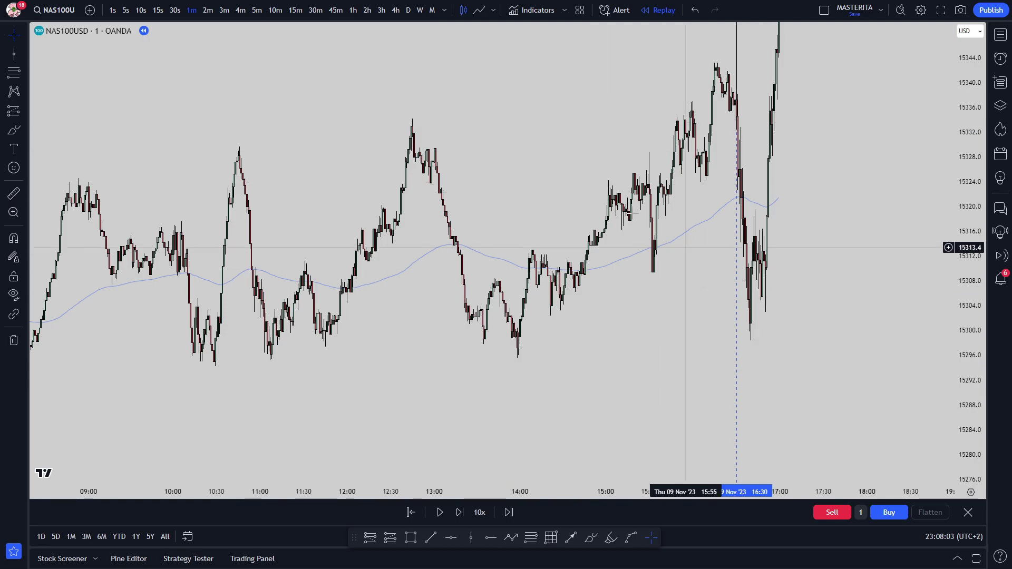
Restart the replay from about 15:20 on 9 November and draw a horizontal line at the 11:45 low, about 15297.5, to just before 14:00
{"action": "left_click", "coordinate": [411, 512]}
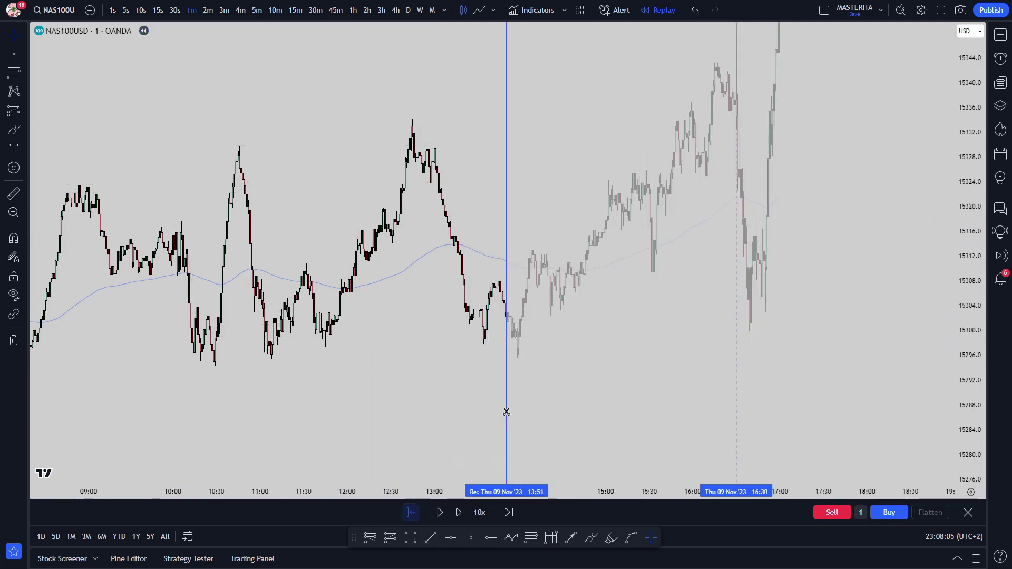
{"action": "left_click", "coordinate": [633, 248]}
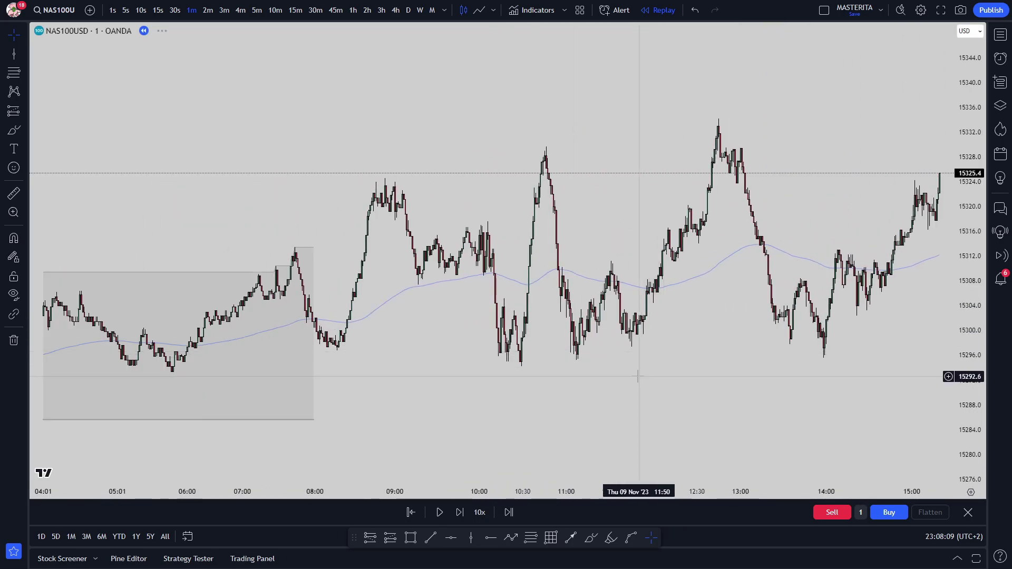
{"action": "left_click", "coordinate": [559, 347]}
{"action": "left_click", "coordinate": [790, 363]}
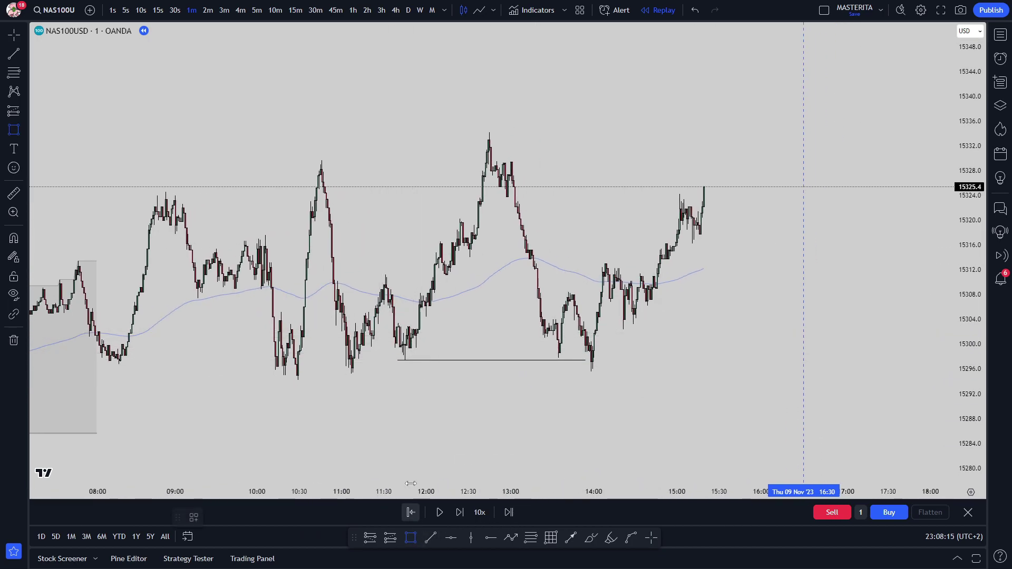
Draw a rectangle from 15302.5 to 15297.5 between 11:35 and 14:10 over the lows and apply the green template
{"action": "left_click_drag", "start_coordinate": [391, 328], "coordinate": [607, 360]}
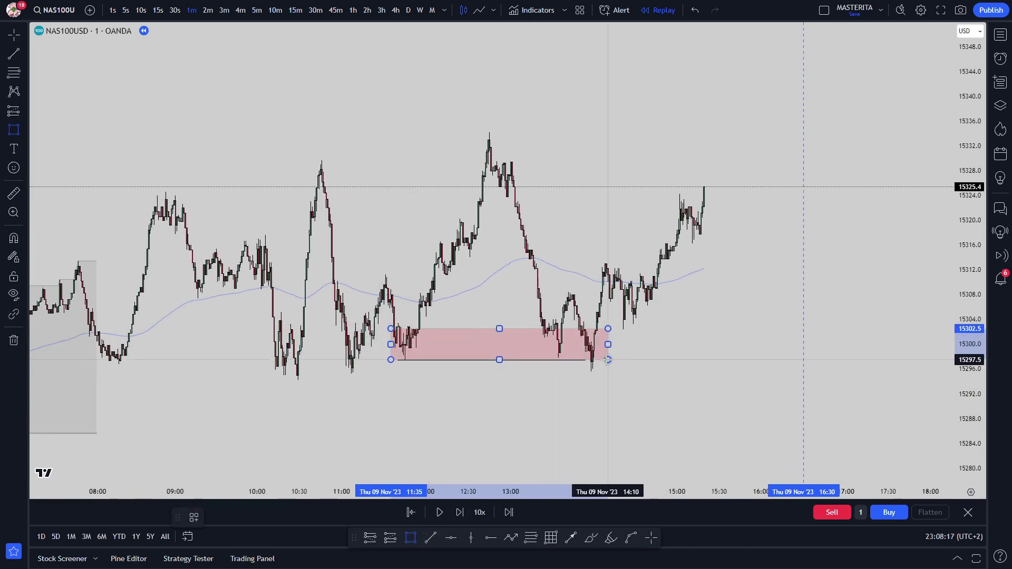
{"action": "left_click", "coordinate": [194, 517]}
{"action": "left_click", "coordinate": [202, 528]}
Draw a horizontal line from the 10:46 high at 15329.7 to about 12:28, and delete it
{"action": "left_click", "coordinate": [430, 539]}
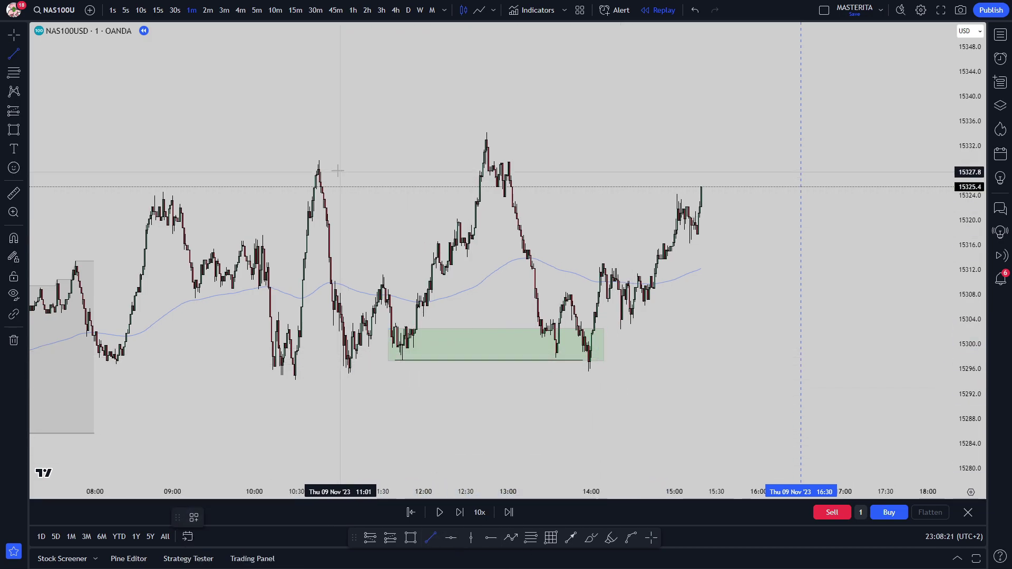
{"action": "left_click", "coordinate": [461, 160]}
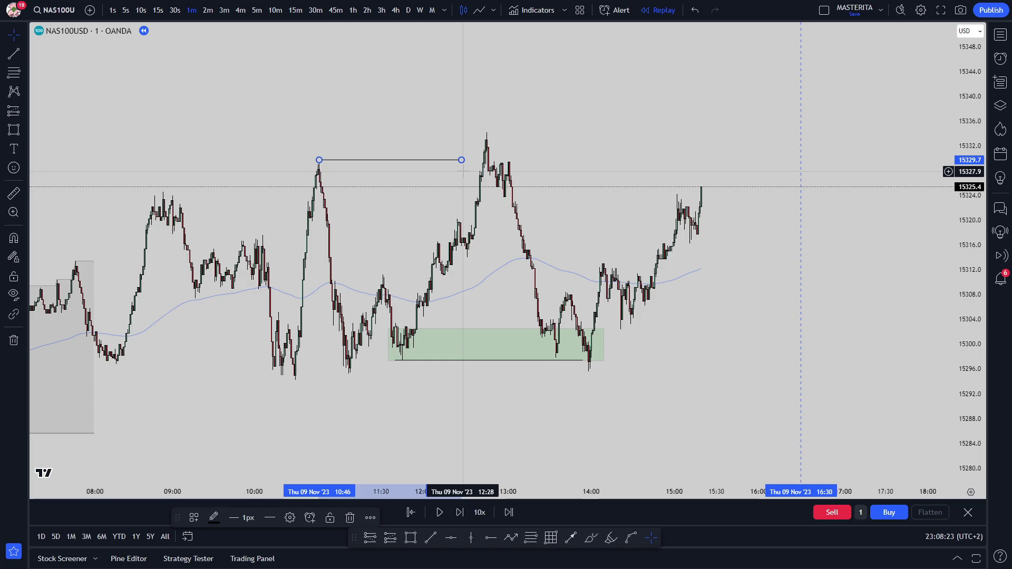
{"action": "key", "text": "Delete"}
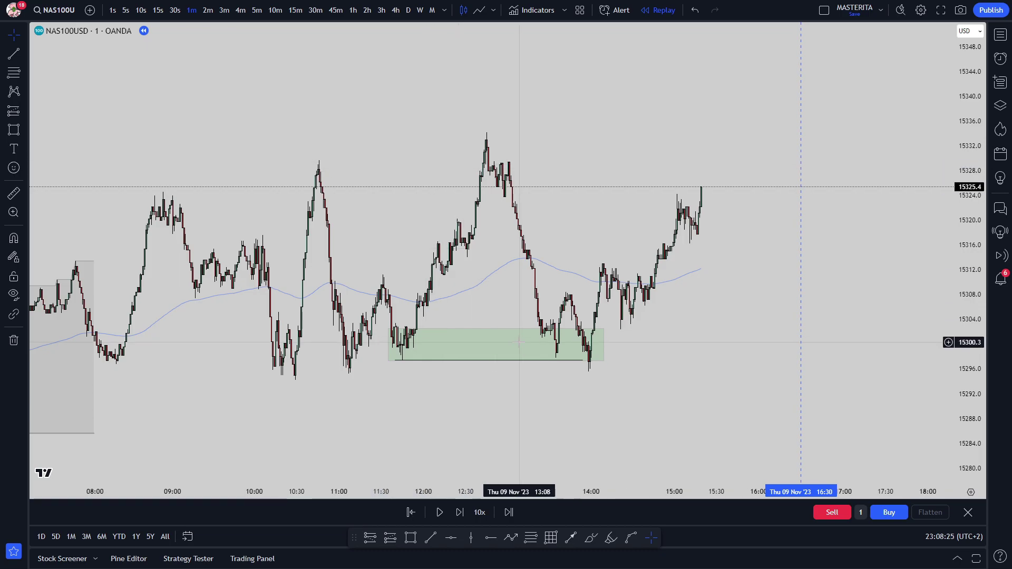
Switch to the 5-minute timeframe and delete the green rectangle above the low line
{"action": "left_click", "coordinate": [257, 10]}
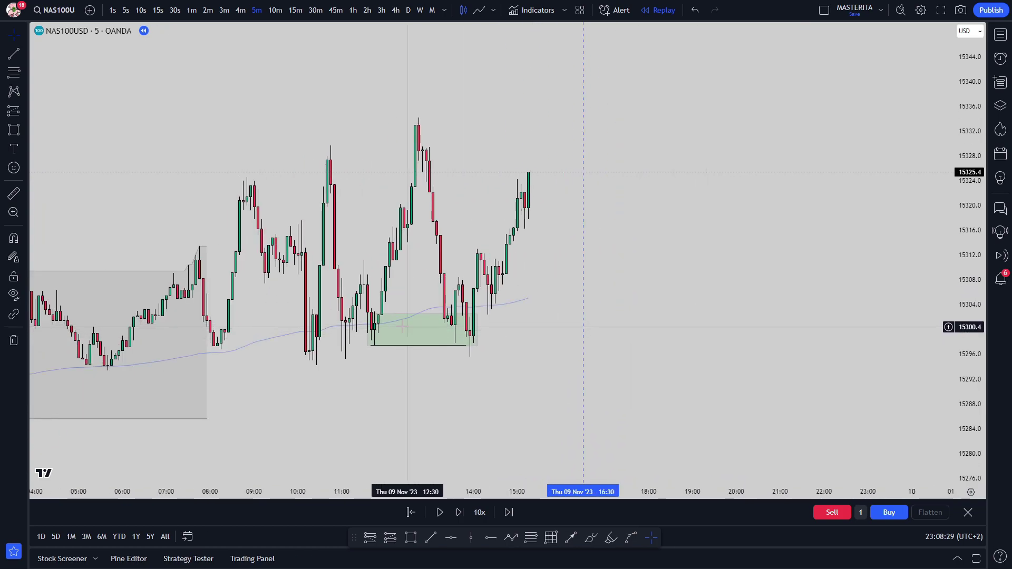
{"action": "left_click_drag", "start_coordinate": [378, 330], "coordinate": [373, 330]}
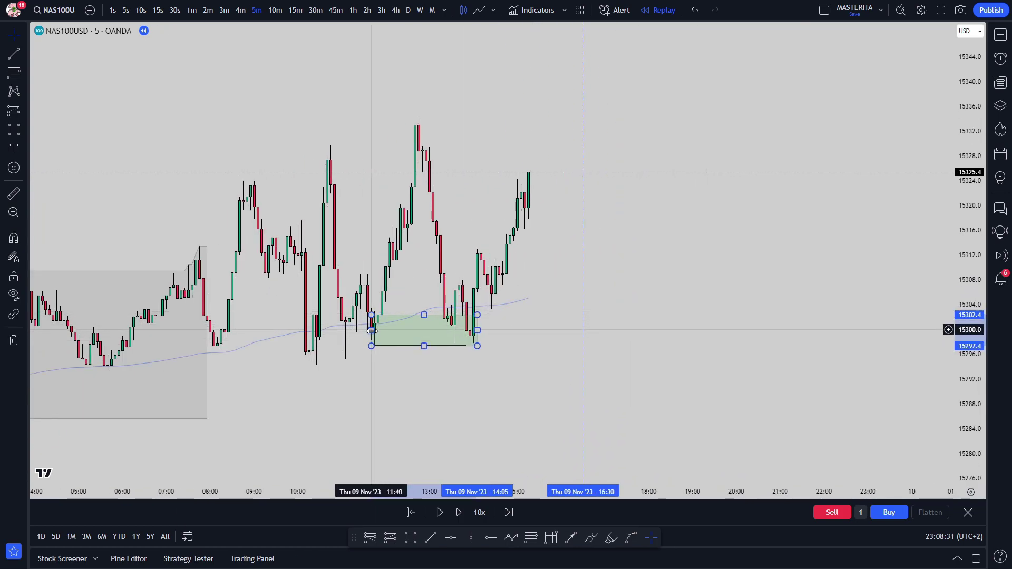
{"action": "left_click", "coordinate": [401, 352]}
{"action": "key", "text": "Delete"}
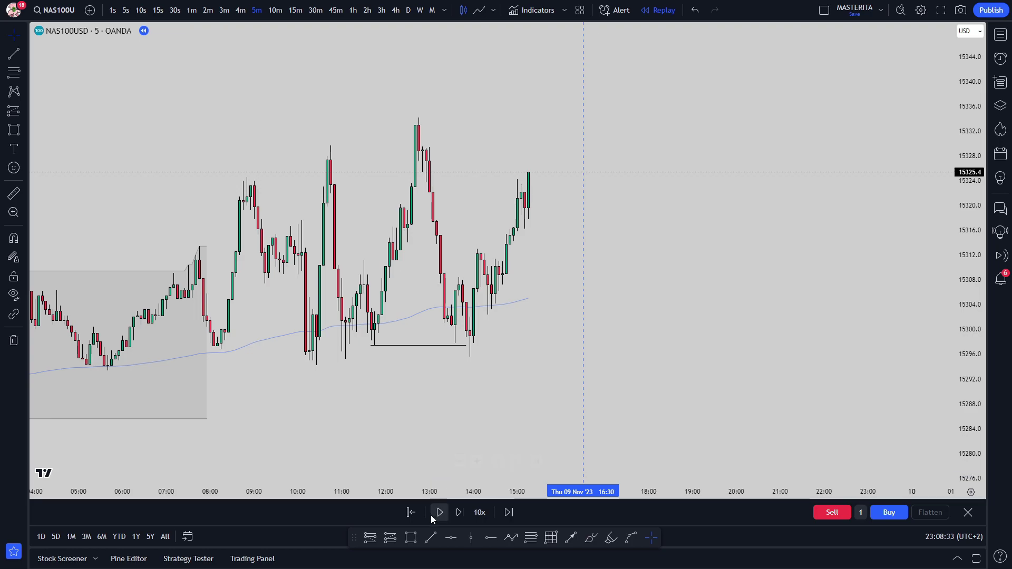
Draw a green rectangle from the 13:55 candle between 15302.0 and 15295.6 and extend it to about 19:15
{"action": "left_click", "coordinate": [469, 360], "text": "ctrl"}
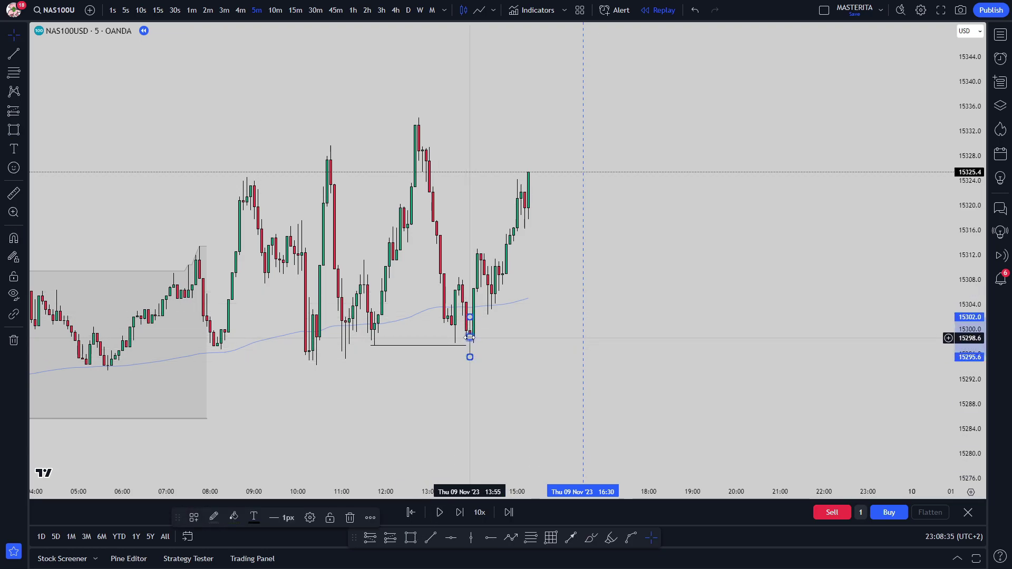
{"action": "left_click_drag", "start_coordinate": [471, 337], "coordinate": [707, 334]}
{"action": "left_click_drag", "start_coordinate": [490, 304], "coordinate": [418, 281]}
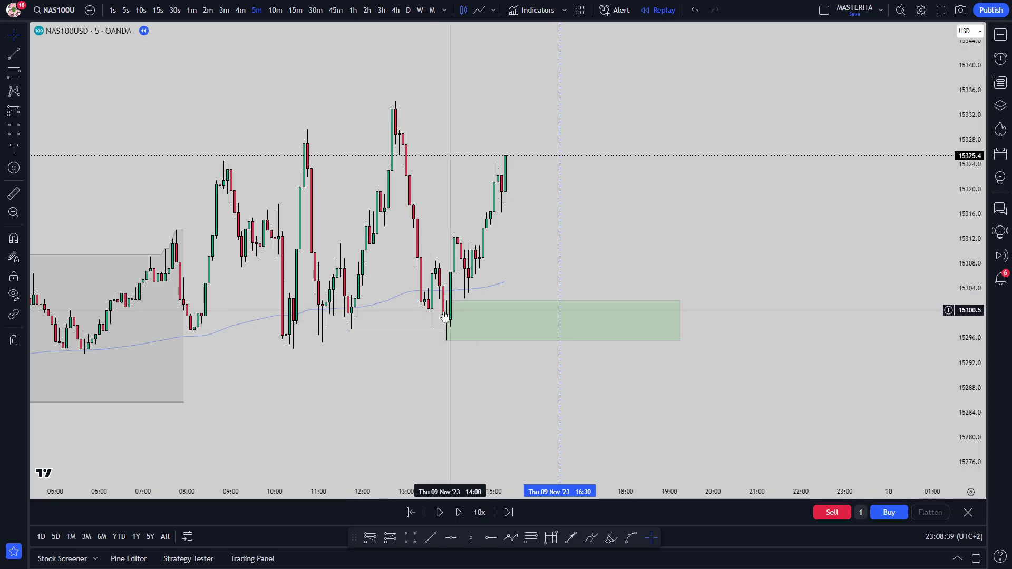
{"action": "left_click_drag", "start_coordinate": [466, 304], "coordinate": [451, 324]}
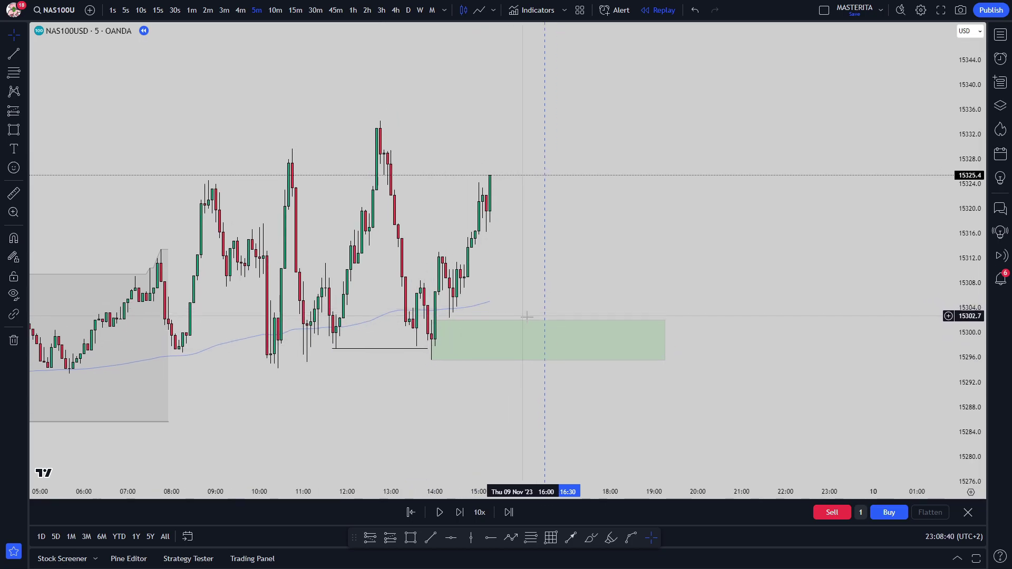
Advance the replay on the 5-minute chart up to the vertical line at 16:30
{"action": "left_click", "coordinate": [459, 513]}
{"action": "left_click", "coordinate": [460, 513]}
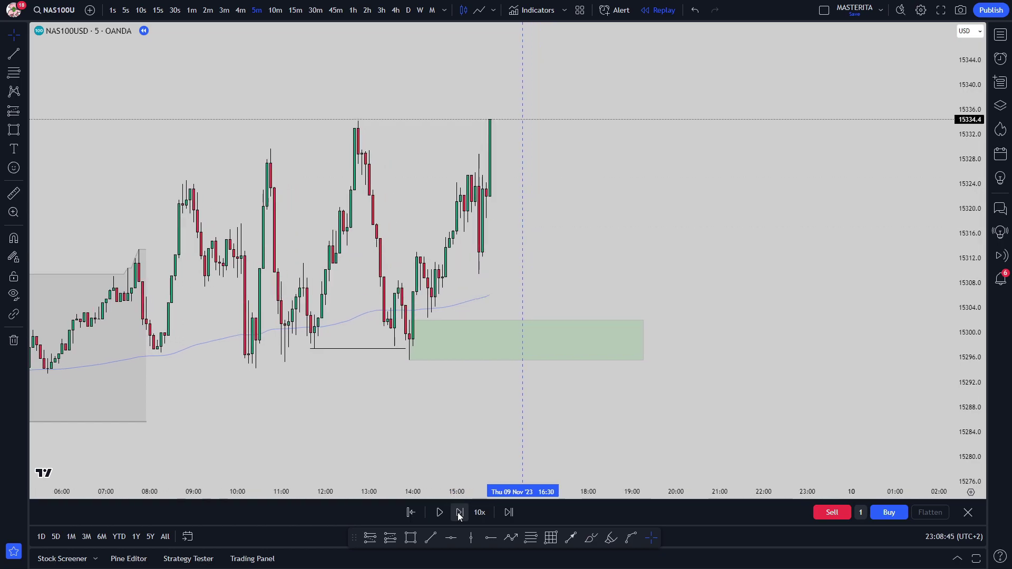
{"action": "left_click", "coordinate": [459, 513]}
{"action": "left_click", "coordinate": [459, 513]}
{"action": "left_click", "coordinate": [459, 514]}
{"action": "left_click", "coordinate": [459, 513]}
{"action": "left_click", "coordinate": [460, 513]}
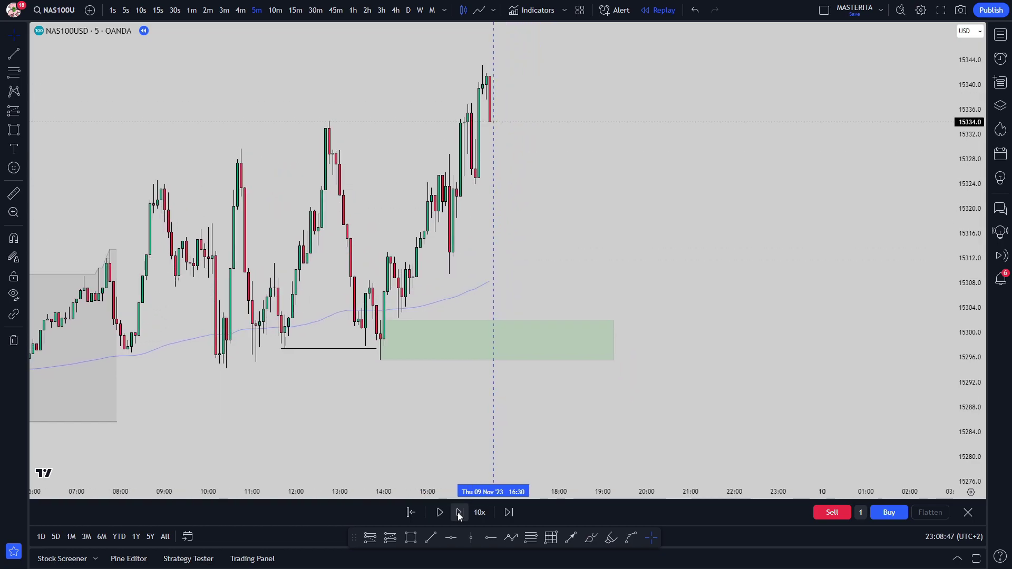
Advance the replay until price drops into the green zone after 16:30, and switch to the 5-second timeframe
{"action": "left_click", "coordinate": [459, 513]}
{"action": "left_click", "coordinate": [459, 513]}
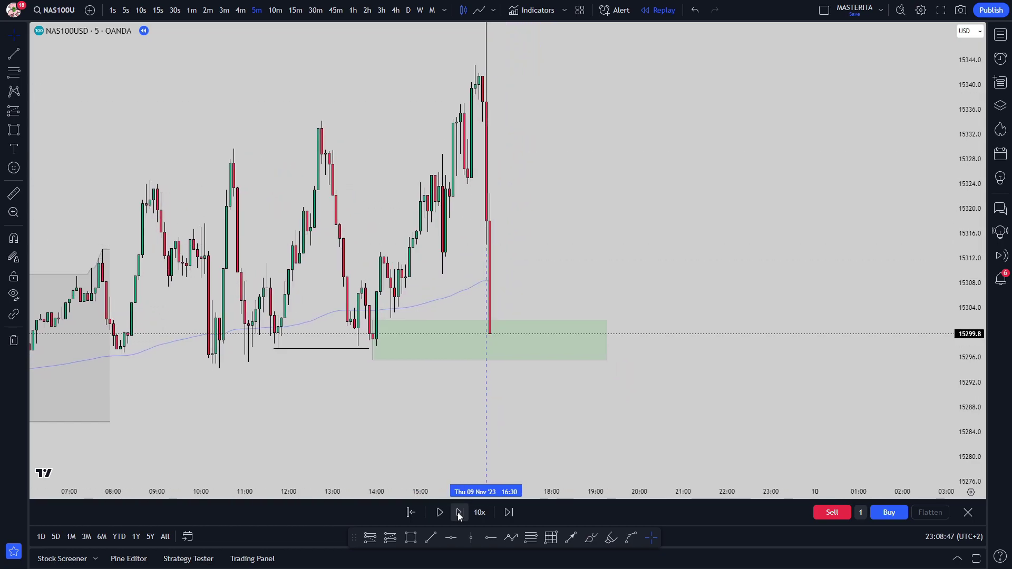
{"action": "left_click", "coordinate": [158, 10]}
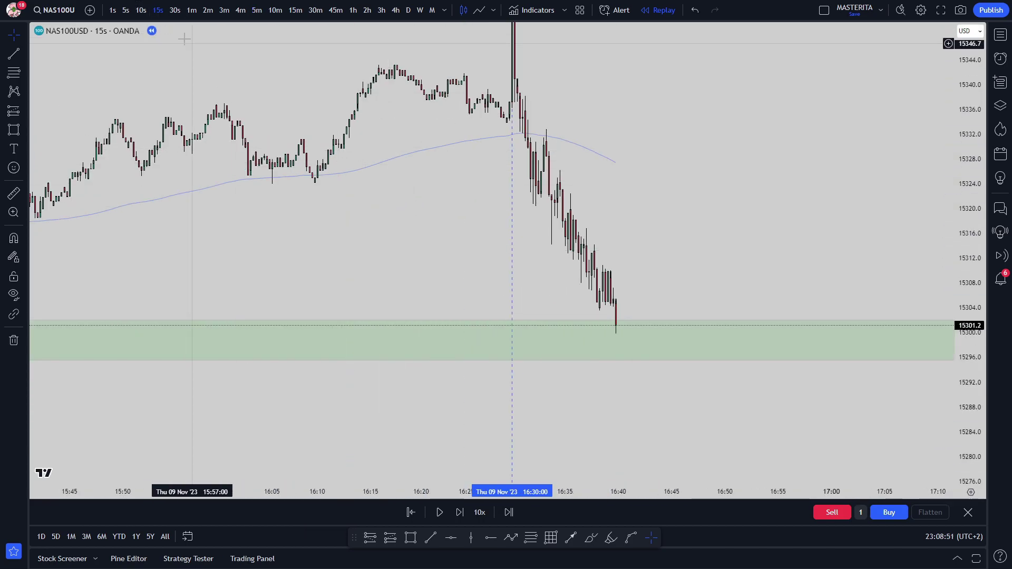
{"action": "left_click", "coordinate": [125, 10]}
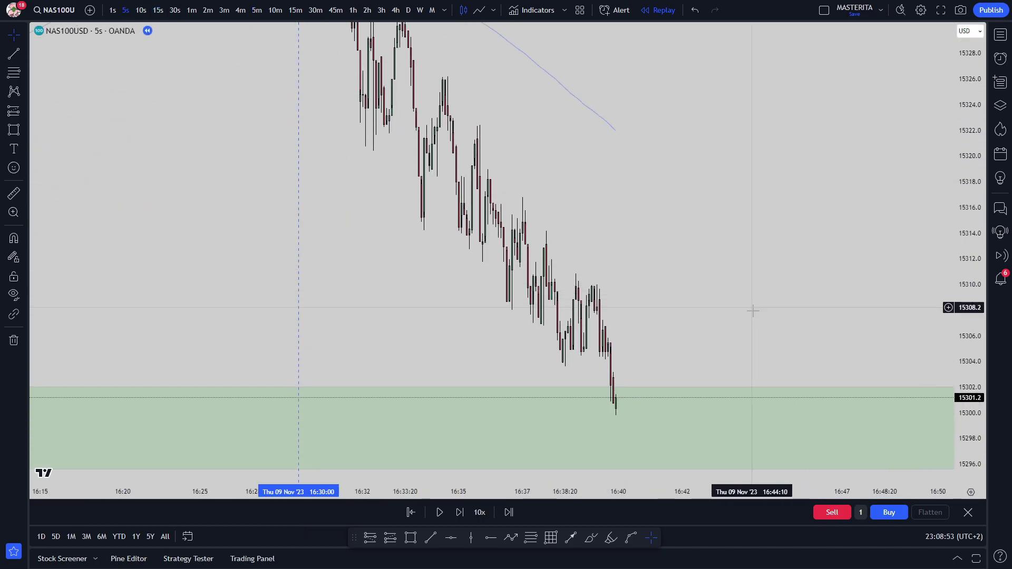
Sketch the falling swings, a level near 15310 and a projected break, pullback and rally with the Brush, and undo the strokes
{"action": "left_click", "coordinate": [591, 538]}
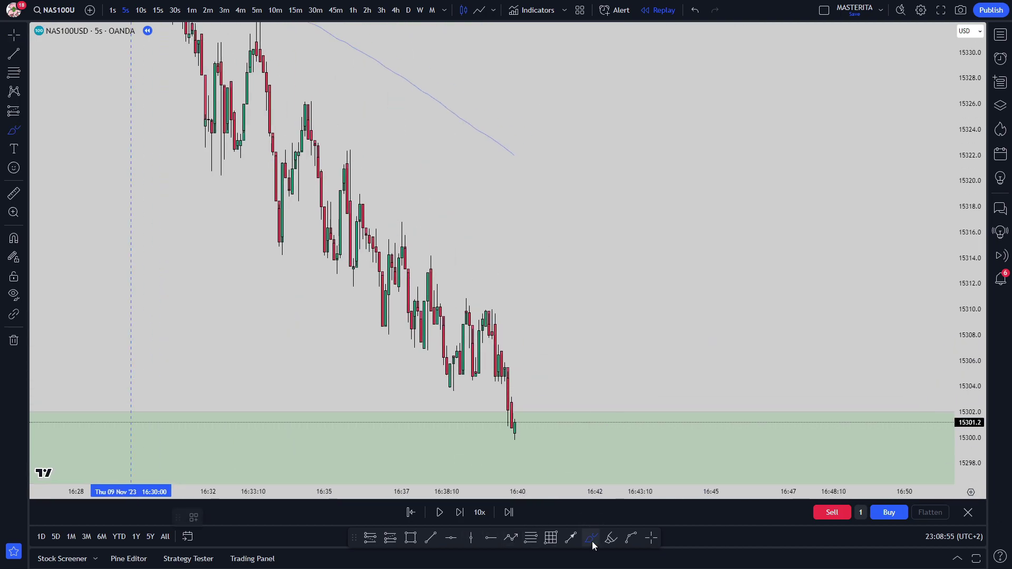
{"action": "mouse_move", "coordinate": [279, 251]}
{"action": "left_mouse_down"}
{"action": "mouse_move", "coordinate": [312, 102]}
{"action": "mouse_move", "coordinate": [334, 239]}
{"action": "mouse_move", "coordinate": [386, 320]}
{"action": "left_mouse_up"}
{"action": "mouse_move", "coordinate": [447, 342]}
{"action": "left_mouse_down"}
{"action": "mouse_move", "coordinate": [476, 304]}
{"action": "mouse_move", "coordinate": [489, 391]}
{"action": "left_mouse_up"}
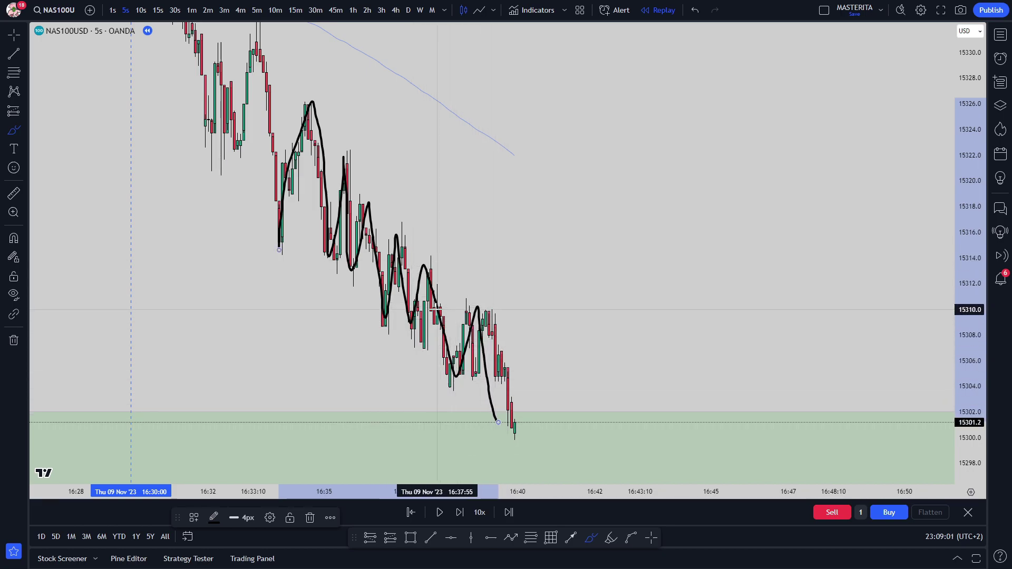
{"action": "left_click_drag", "start_coordinate": [433, 307], "coordinate": [634, 307]}
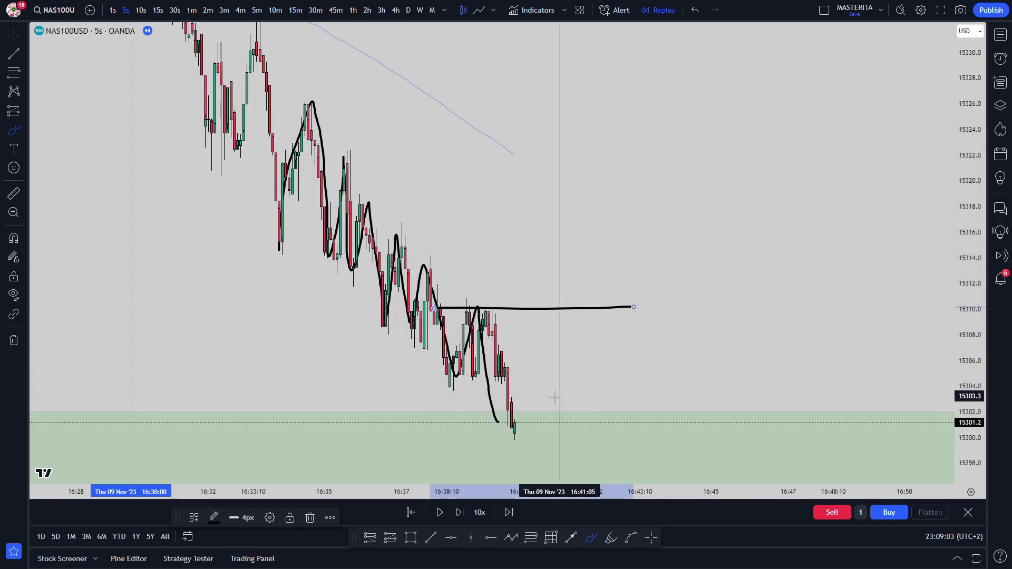
{"action": "mouse_move", "coordinate": [508, 426]}
{"action": "left_mouse_down"}
{"action": "mouse_move", "coordinate": [550, 292]}
{"action": "mouse_move", "coordinate": [680, 203]}
{"action": "left_mouse_up"}
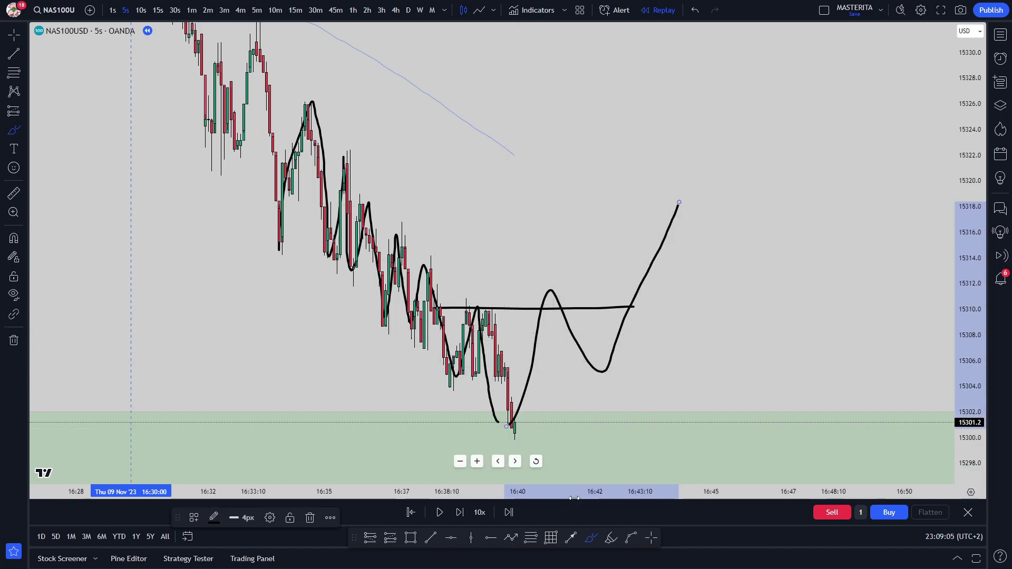
{"action": "key", "text": "ctrl+z"}
{"action": "key", "text": "ctrl+z"}
{"action": "key", "text": "ctrl+z"}
Make further freehand Brush marks over the 5-second decline and down to the current low in the green zone, and undo them
{"action": "left_click_drag", "start_coordinate": [363, 307], "coordinate": [506, 314]}
{"action": "left_click_drag", "start_coordinate": [293, 253], "coordinate": [398, 256]}
{"action": "left_click_drag", "start_coordinate": [260, 216], "coordinate": [385, 227]}
{"action": "key", "text": "ctrl+z"}
{"action": "key", "text": "ctrl+z"}
{"action": "key", "text": "ctrl+z"}
{"action": "scroll", "coordinate": [566, 320], "scroll_direction": "down", "scroll_amount": 3}
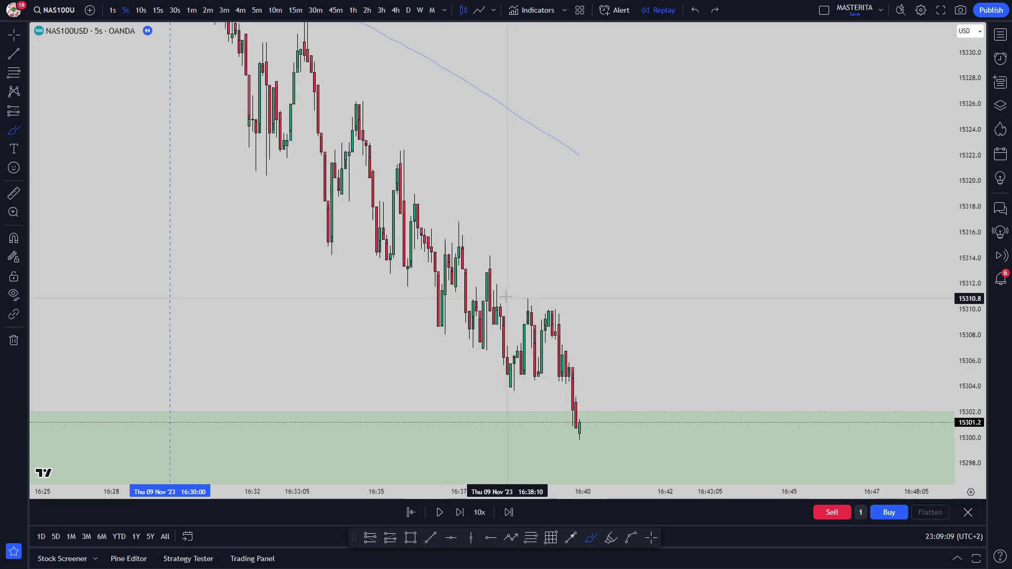
{"action": "mouse_move", "coordinate": [509, 294]}
{"action": "left_mouse_down"}
{"action": "mouse_move", "coordinate": [497, 318]}
{"action": "mouse_move", "coordinate": [562, 310]}
{"action": "mouse_move", "coordinate": [510, 314]}
{"action": "mouse_move", "coordinate": [528, 308]}
{"action": "mouse_move", "coordinate": [583, 449]}
{"action": "left_mouse_up"}
{"action": "key", "text": "ctrl+z"}
{"action": "key", "text": "ctrl+z"}
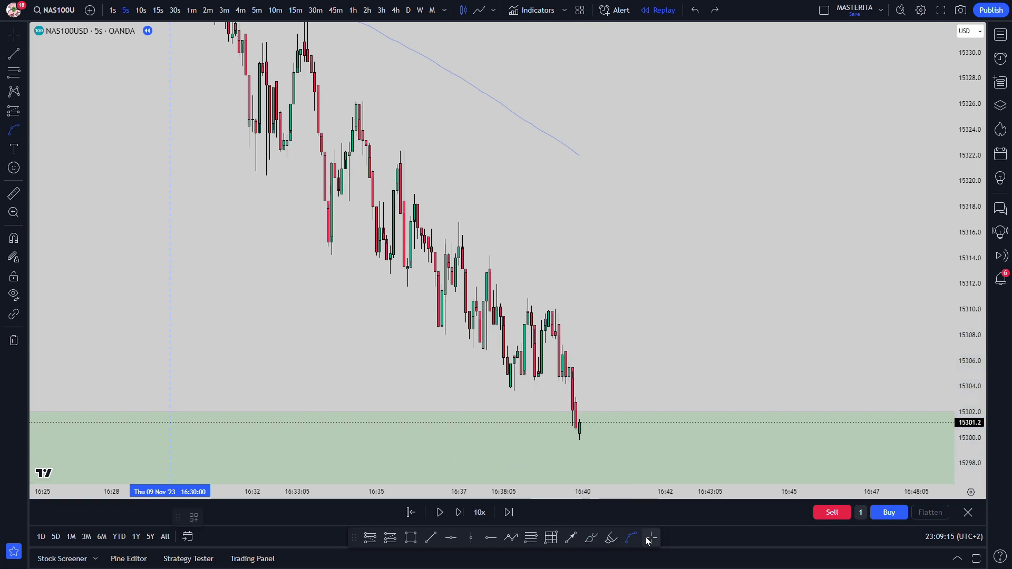
Advance the replay candle by candle on the 5-second chart until price breaks above the last swing high before the green-zone low
{"action": "left_click_drag", "start_coordinate": [610, 417], "coordinate": [519, 395]}
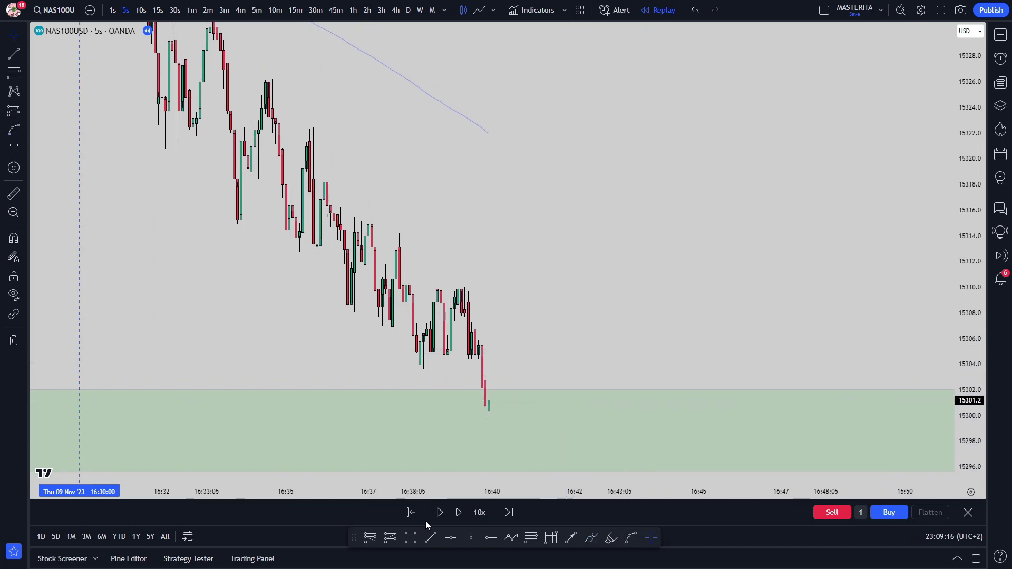
{"action": "left_click", "coordinate": [458, 511]}
{"action": "left_click", "coordinate": [458, 511]}
{"action": "double_click", "coordinate": [458, 511]}
{"action": "left_click", "coordinate": [457, 511]}
{"action": "left_click", "coordinate": [458, 511]}
{"action": "left_click", "coordinate": [457, 511]}
{"action": "left_click", "coordinate": [458, 511]}
{"action": "double_click", "coordinate": [458, 511]}
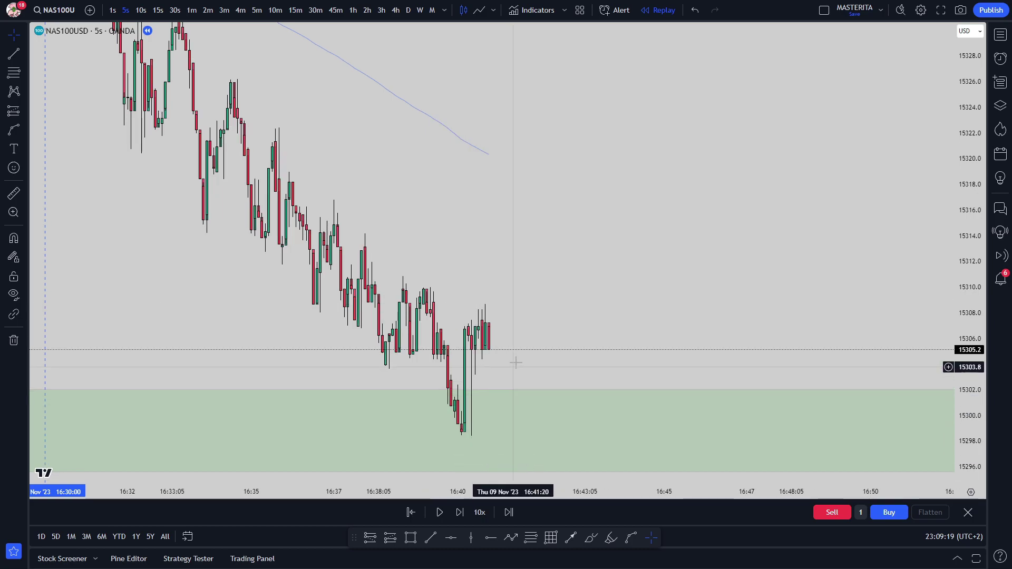
{"action": "left_click_drag", "start_coordinate": [516, 363], "coordinate": [527, 350]}
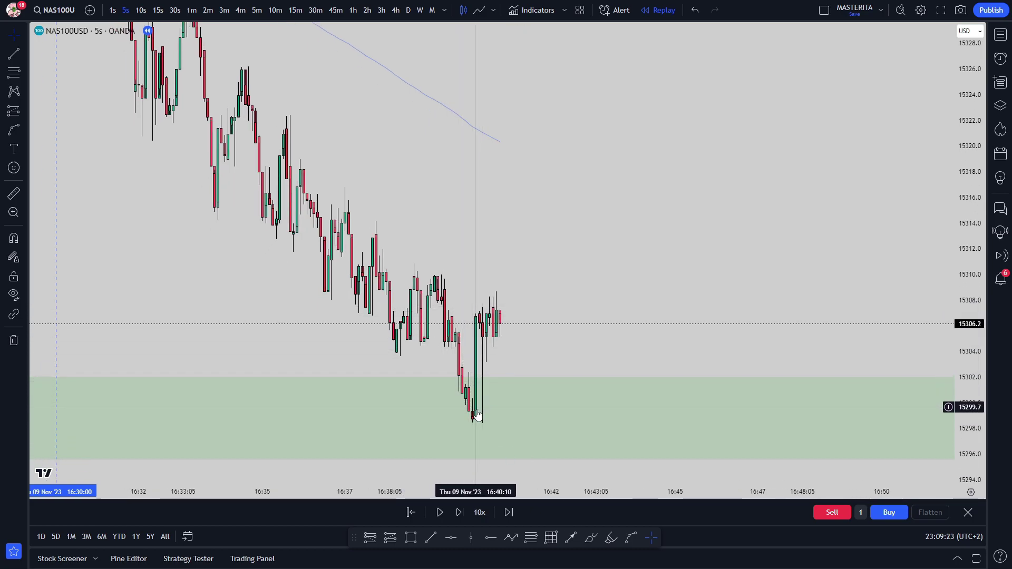
{"action": "left_click", "coordinate": [461, 514]}
{"action": "left_click", "coordinate": [462, 514]}
{"action": "left_click", "coordinate": [461, 515]}
{"action": "left_click", "coordinate": [461, 514]}
{"action": "left_click", "coordinate": [462, 514]}
{"action": "left_click", "coordinate": [461, 514]}
{"action": "left_click", "coordinate": [461, 514]}
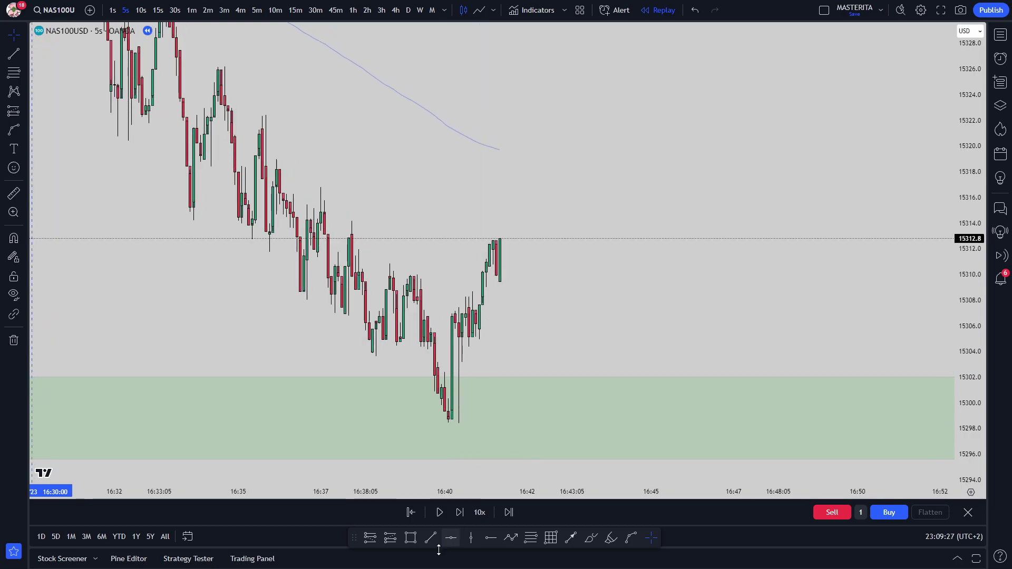
Draw a horizontal trend line from the 16:38:30 high to about 16:40:40, apply the CHOC template, and align it with the high
{"action": "left_click", "coordinate": [432, 539]}
{"action": "left_click", "coordinate": [379, 265]}
{"action": "left_click", "coordinate": [468, 265]}
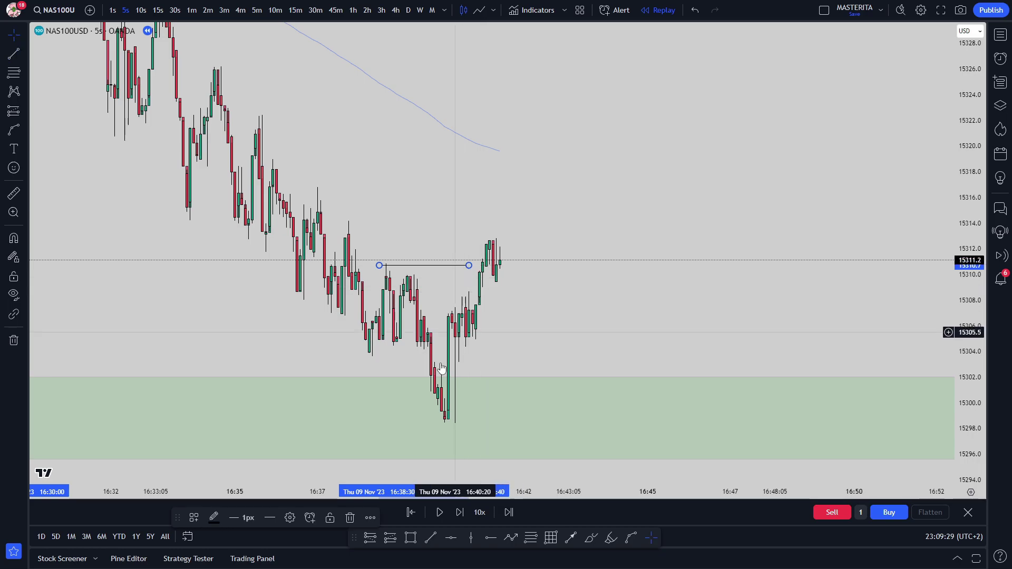
{"action": "left_click", "coordinate": [193, 517]}
{"action": "left_click", "coordinate": [218, 444]}
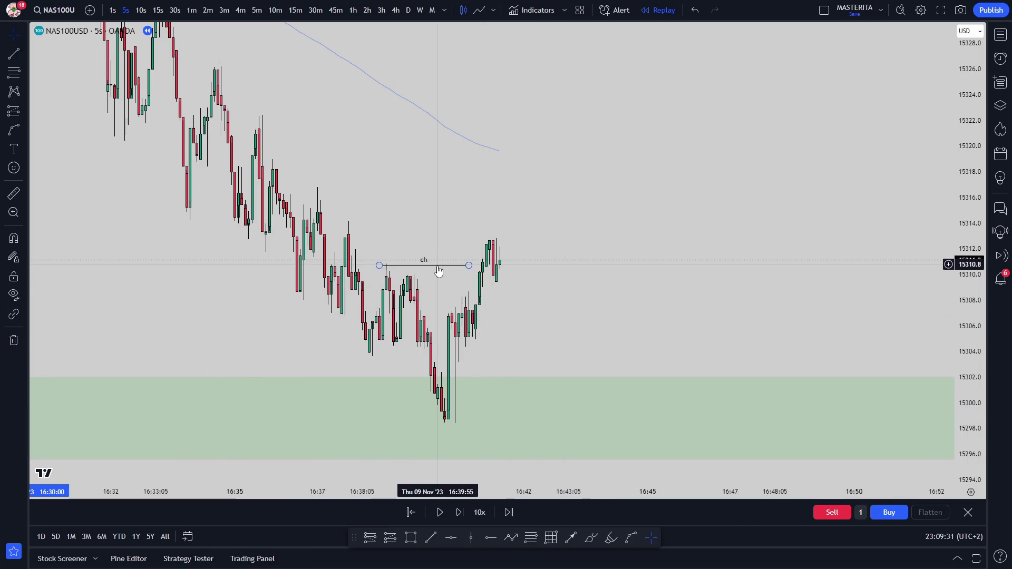
{"action": "left_click_drag", "start_coordinate": [432, 265], "coordinate": [432, 260]}
{"action": "left_click", "coordinate": [496, 268]}
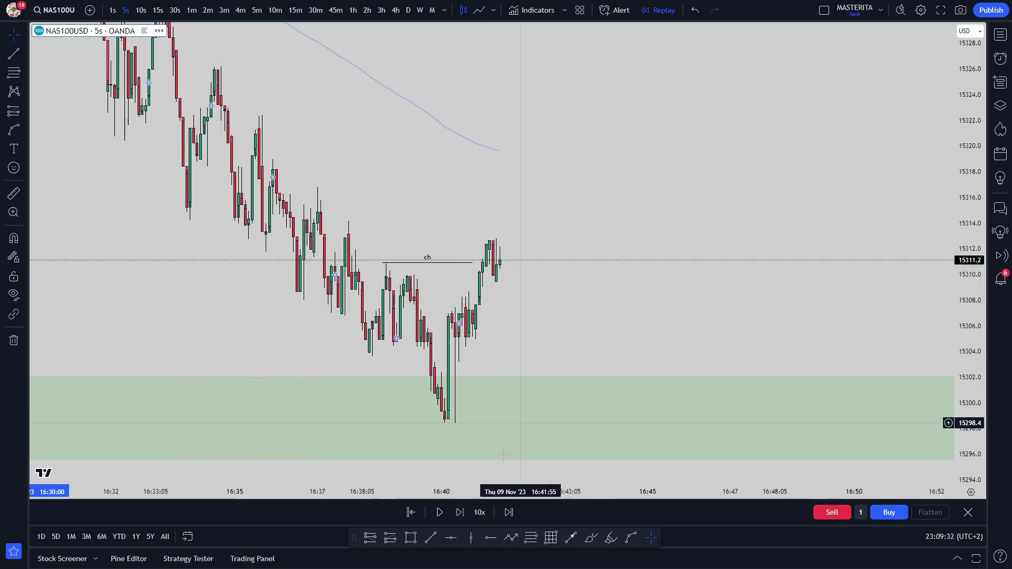
Draw a horizontal trend line at 15305.9 from about 16:39:40 to 16:46:30 and apply the RETEEST template
{"action": "left_click", "coordinate": [430, 538]}
{"action": "scroll", "coordinate": [321, 333], "scroll_direction": "up", "scroll_amount": 2}
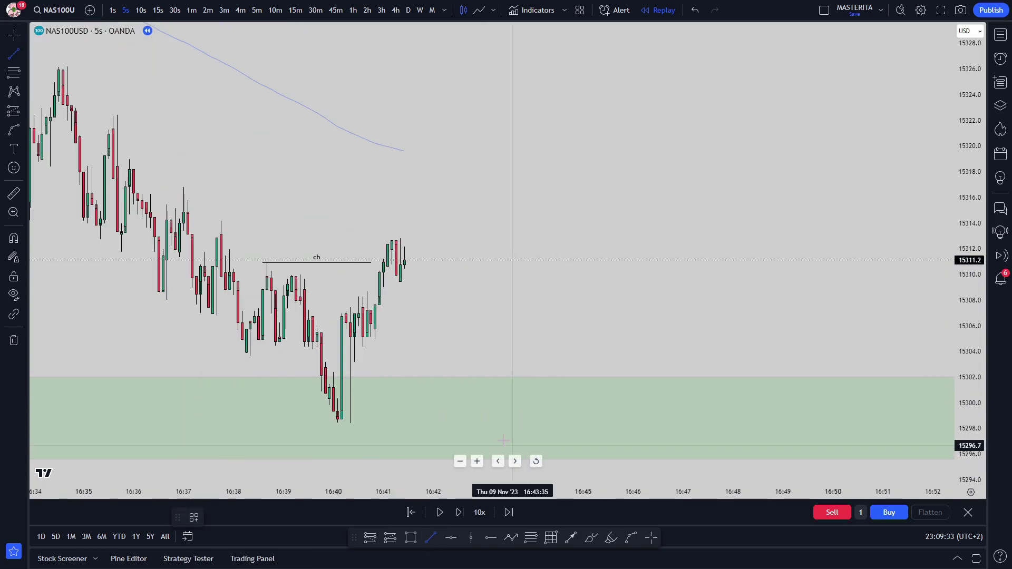
{"action": "left_click", "coordinate": [318, 329]}
{"action": "left_click", "coordinate": [659, 328]}
{"action": "left_click", "coordinate": [199, 517]}
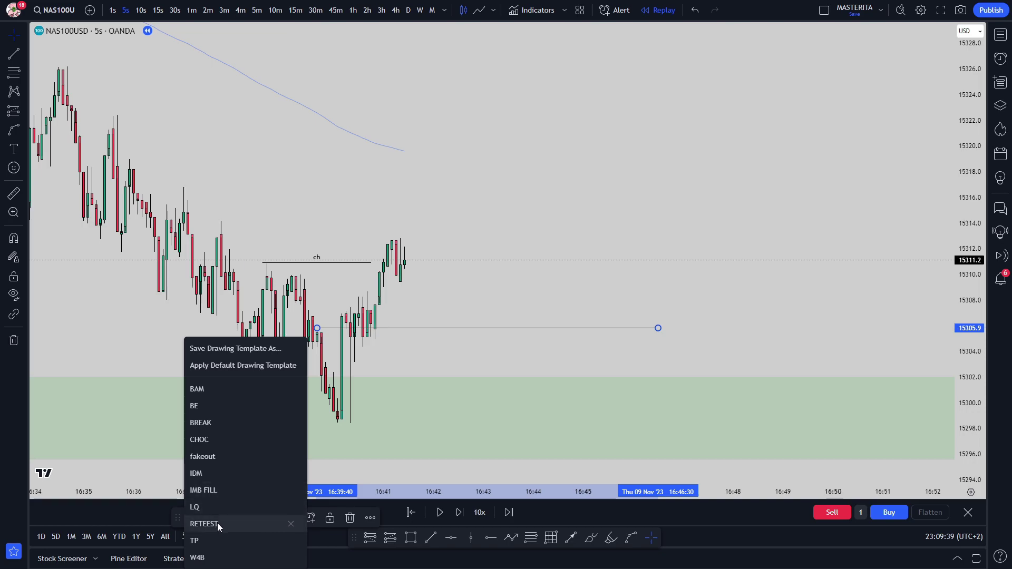
{"action": "left_click", "coordinate": [204, 524]}
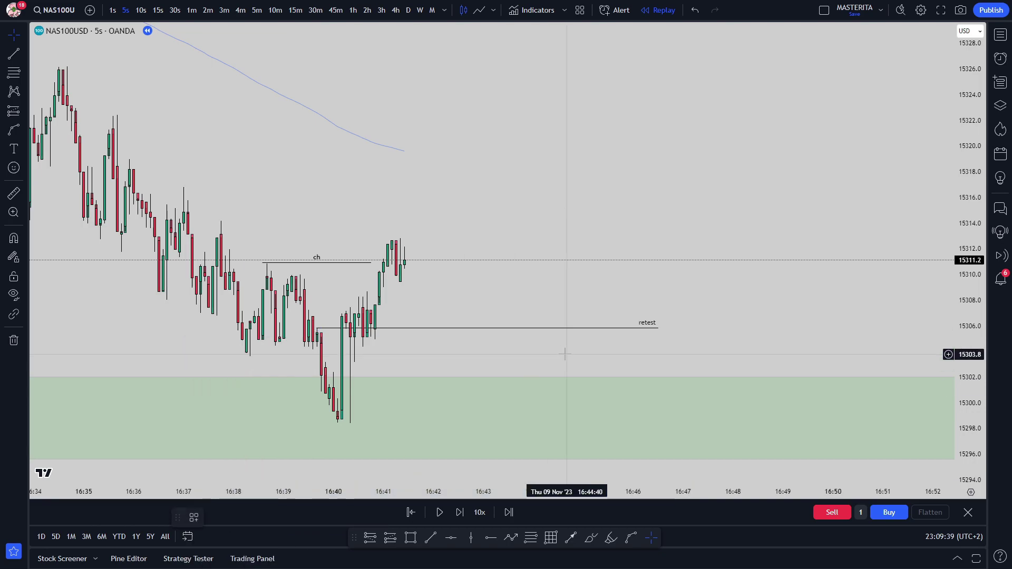
Place a long position on the retest line with entry 15305.9, target 15351.5 and stop 15297.2
{"action": "left_click", "coordinate": [501, 328]}
{"action": "left_click_drag", "start_coordinate": [507, 378], "coordinate": [501, 414]}
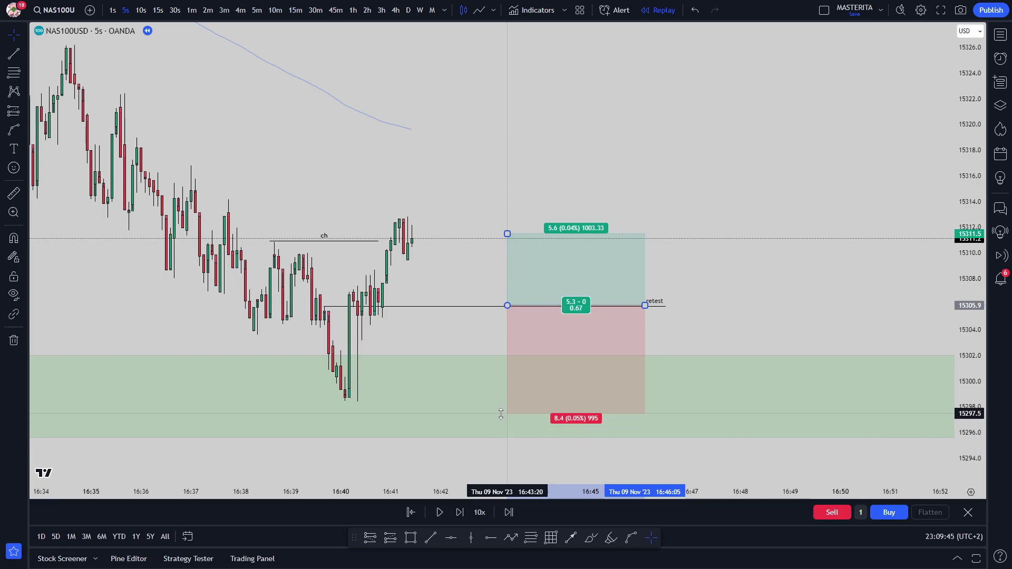
{"action": "scroll", "coordinate": [498, 322], "scroll_direction": "down", "scroll_amount": 5}
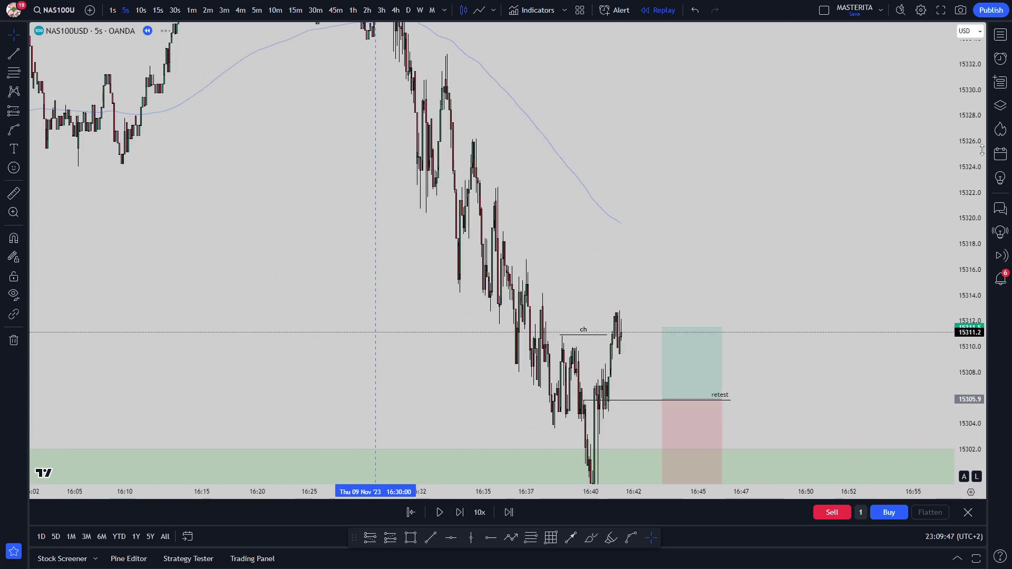
{"action": "scroll", "coordinate": [871, 253], "scroll_direction": "down", "scroll_amount": 2}
{"action": "scroll", "coordinate": [870, 253], "scroll_direction": "down", "scroll_amount": 3}
{"action": "left_click_drag", "start_coordinate": [701, 362], "coordinate": [751, 117]}
{"action": "left_click", "coordinate": [647, 148]}
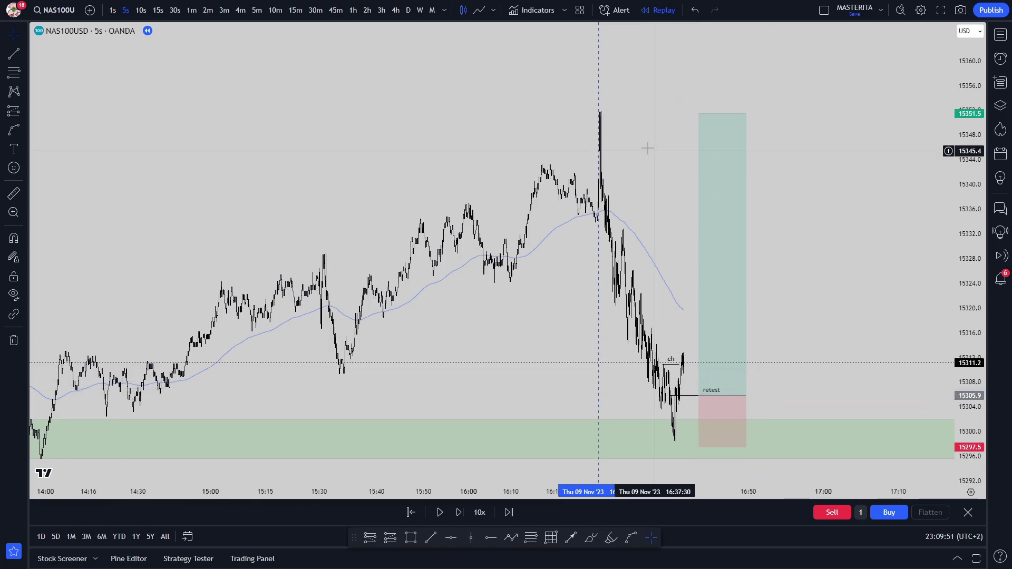
{"action": "scroll", "coordinate": [728, 231], "scroll_direction": "up", "scroll_amount": 2}
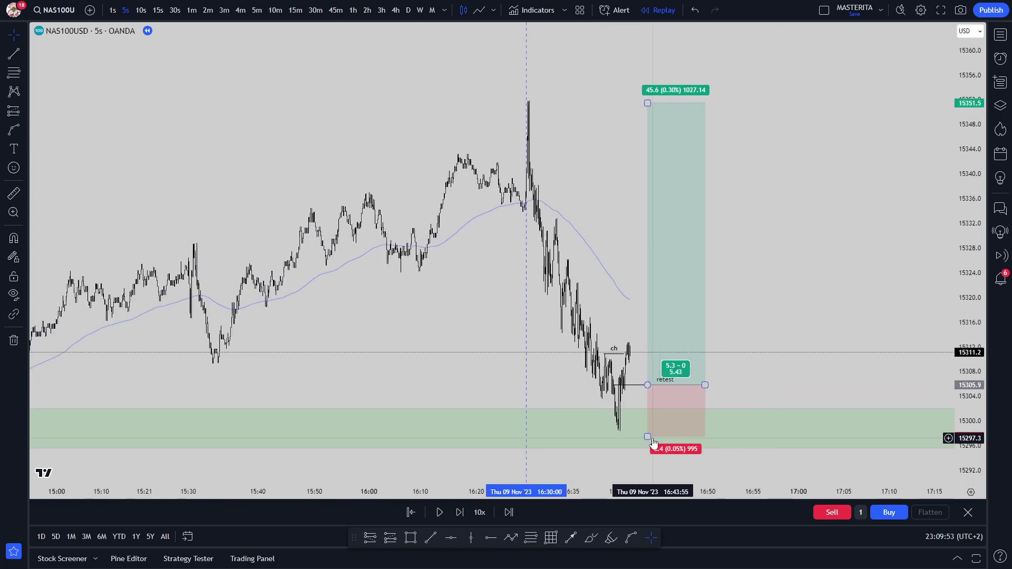
{"action": "left_click", "coordinate": [764, 363]}
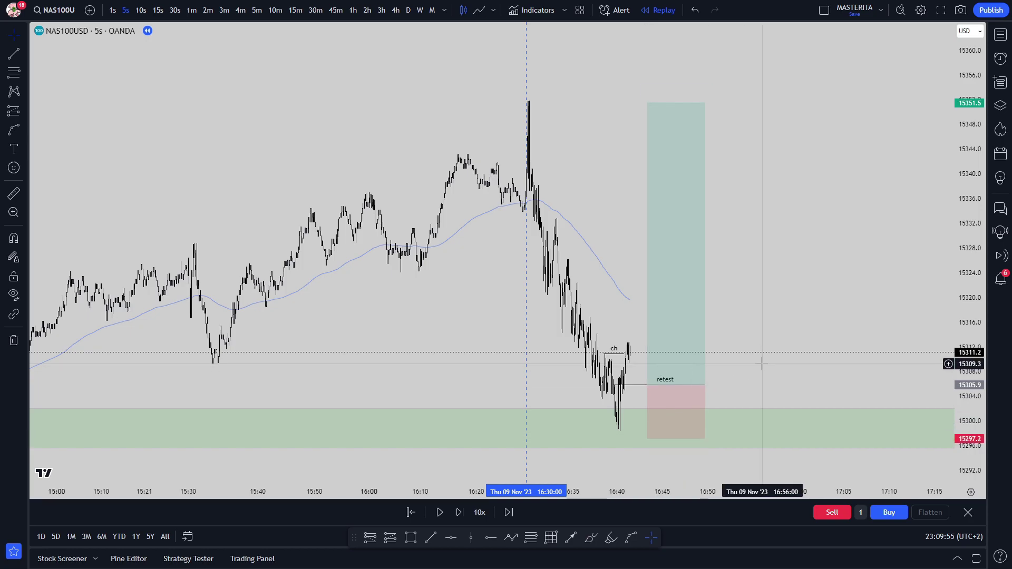
Play the replay on the 5-second chart, extend the long position to about 16:56, and pause with price near 15341
{"action": "scroll", "coordinate": [701, 360], "scroll_direction": "up", "scroll_amount": 5}
{"action": "left_click_drag", "start_coordinate": [697, 359], "coordinate": [826, 324]}
{"action": "scroll", "coordinate": [828, 323], "scroll_direction": "up", "scroll_amount": 1}
{"action": "left_click", "coordinate": [439, 514]}
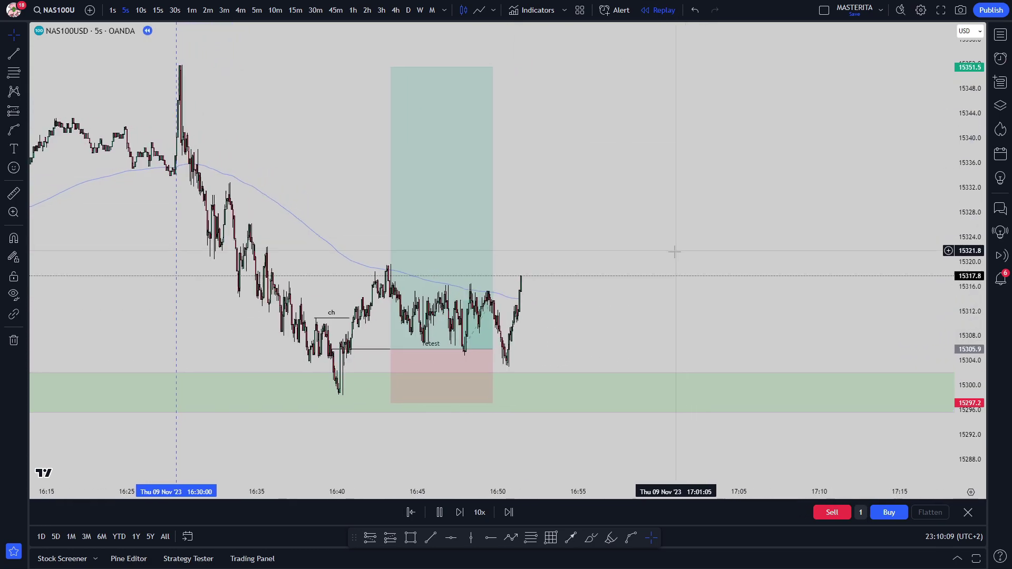
{"action": "left_click_drag", "start_coordinate": [677, 253], "coordinate": [728, 260]}
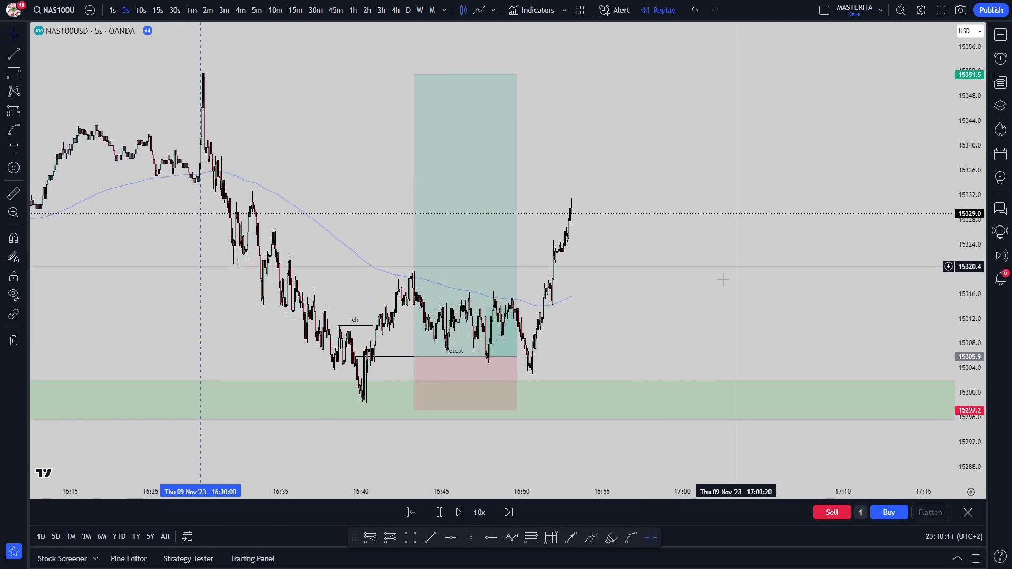
{"action": "left_click_drag", "start_coordinate": [510, 356], "coordinate": [609, 352]}
{"action": "scroll", "coordinate": [741, 338], "scroll_direction": "down", "scroll_amount": 2}
{"action": "scroll", "coordinate": [741, 339], "scroll_direction": "up", "scroll_amount": 2}
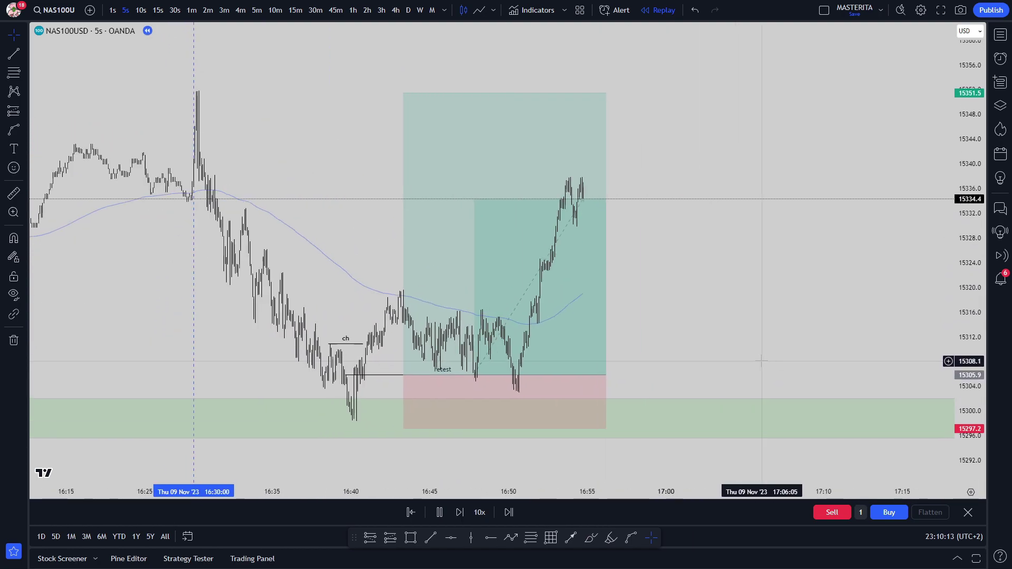
{"action": "scroll", "coordinate": [686, 369], "scroll_direction": "up", "scroll_amount": 2}
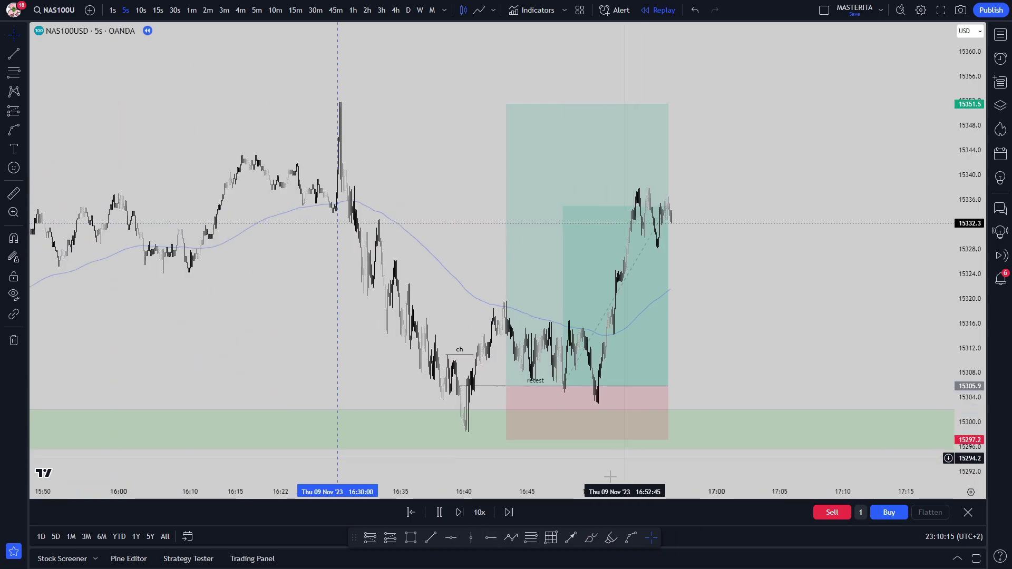
{"action": "left_click", "coordinate": [439, 512]}
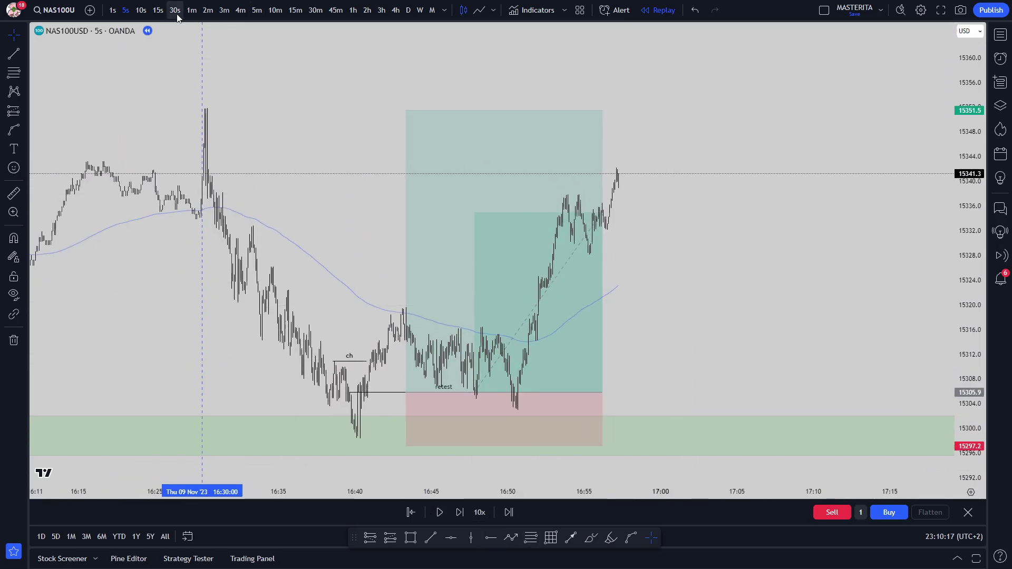
Switch to the 30-second timeframe and extend the long position to about 17:01
{"action": "left_click", "coordinate": [175, 11]}
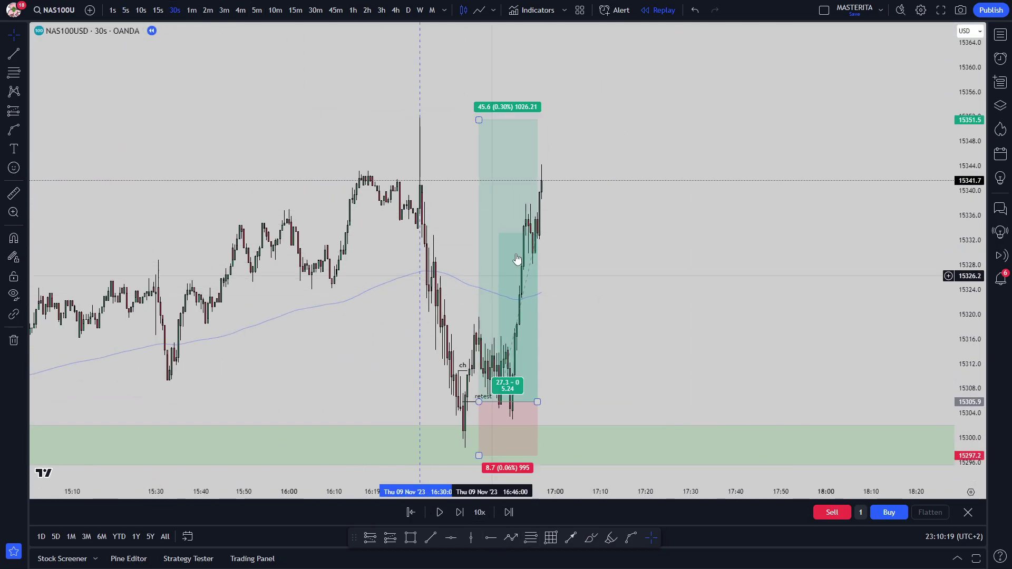
{"action": "left_click_drag", "start_coordinate": [541, 404], "coordinate": [564, 404]}
{"action": "left_click_drag", "start_coordinate": [628, 400], "coordinate": [685, 409]}
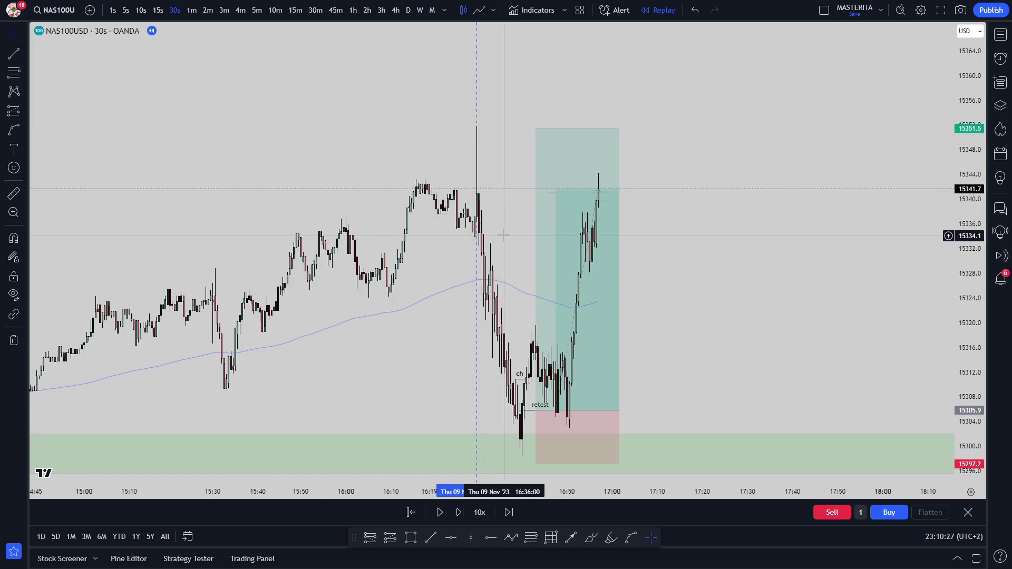
Switch the chart to the 1-minute timeframe to show the trade within the whole day's price action
{"action": "scroll", "coordinate": [488, 225], "scroll_direction": "down", "scroll_amount": 3}
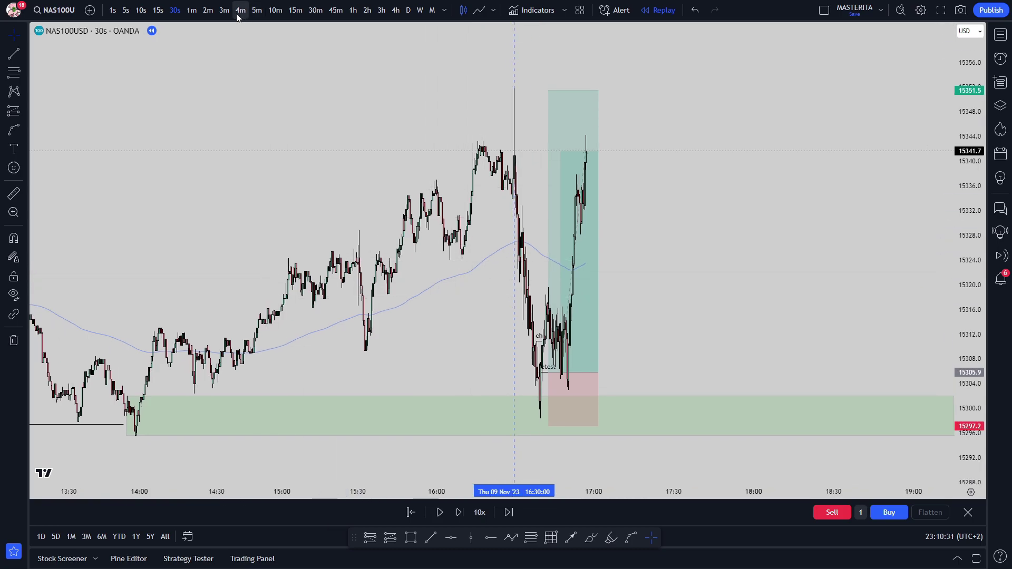
{"action": "left_click", "coordinate": [192, 10]}
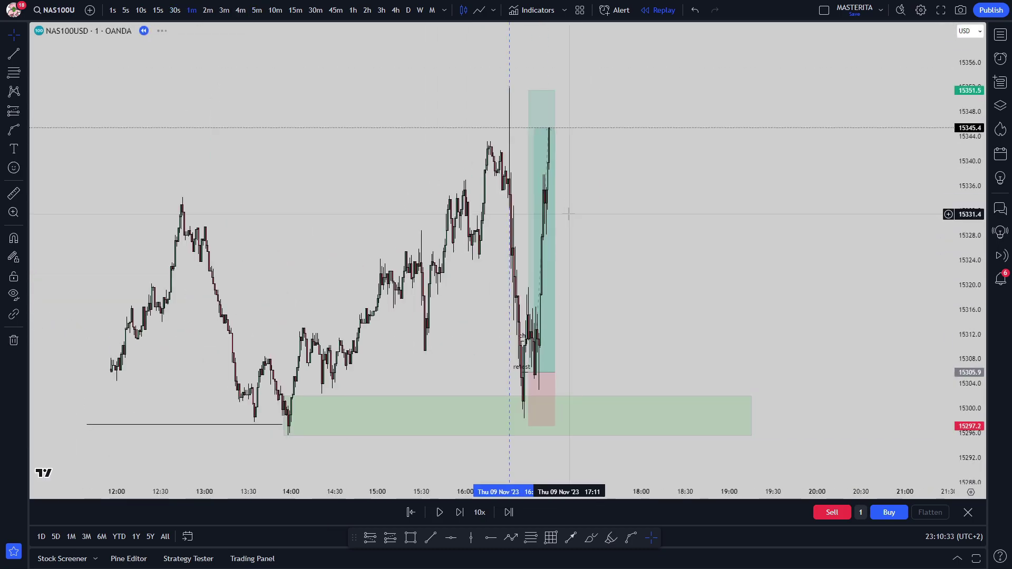
{"action": "scroll", "coordinate": [708, 249], "scroll_direction": "down", "scroll_amount": 5}
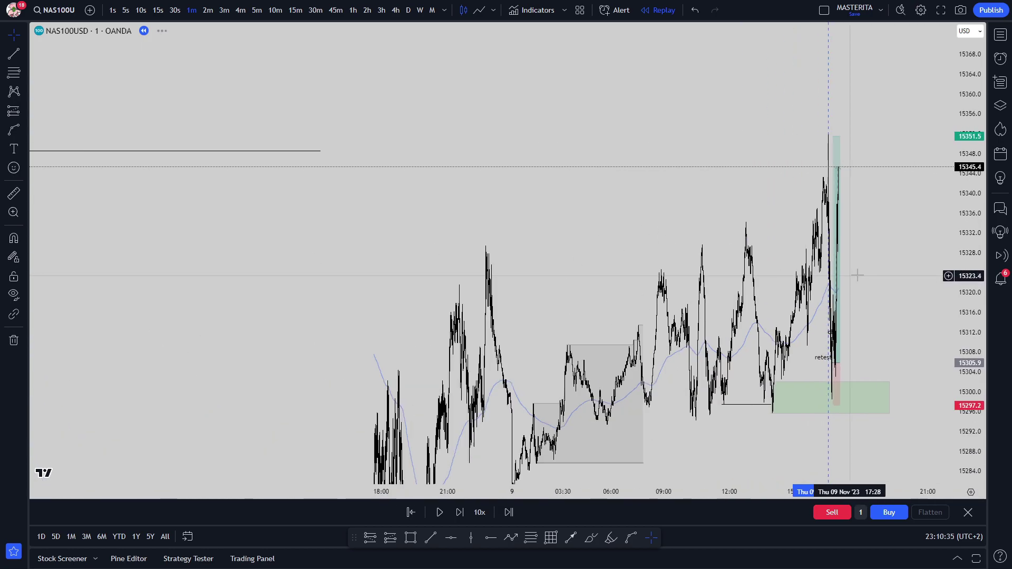
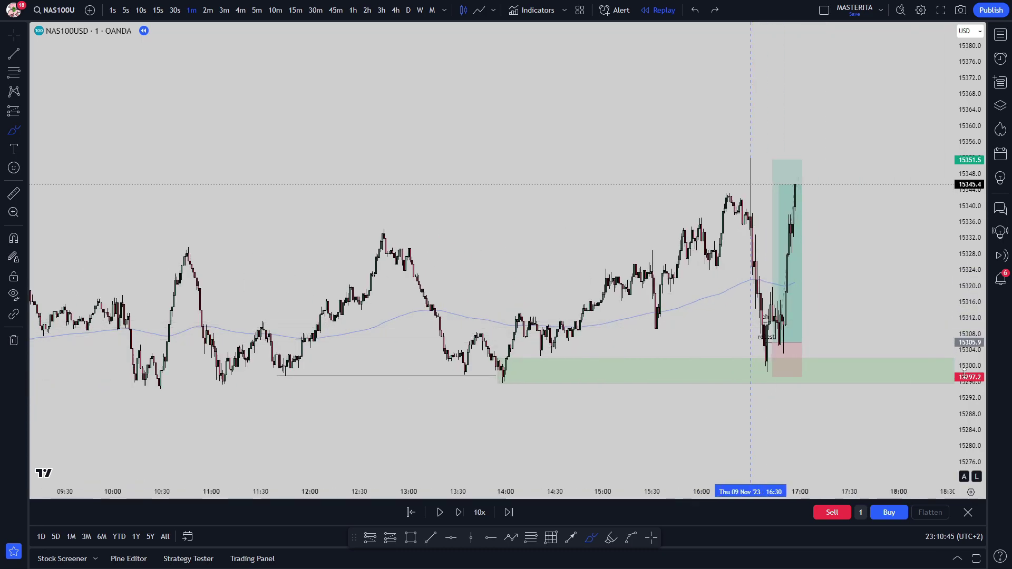
Survey the whole day's 1-minute price action around the demand zone, undoing a short brush mark made on the chart
{"action": "scroll", "coordinate": [522, 408], "scroll_direction": "down", "scroll_amount": 6}
{"action": "scroll", "coordinate": [364, 393], "scroll_direction": "down", "scroll_amount": 3}
{"action": "mouse_move", "coordinate": [390, 345]}
{"action": "left_mouse_down"}
{"action": "mouse_move", "coordinate": [628, 282]}
{"action": "mouse_move", "coordinate": [374, 387]}
{"action": "mouse_move", "coordinate": [403, 322]}
{"action": "left_mouse_up"}
{"action": "key", "text": "ctrl+z"}
{"action": "scroll", "coordinate": [646, 481], "scroll_direction": "down", "scroll_amount": 3}
{"action": "left_click_drag", "start_coordinate": [644, 348], "coordinate": [476, 254]}
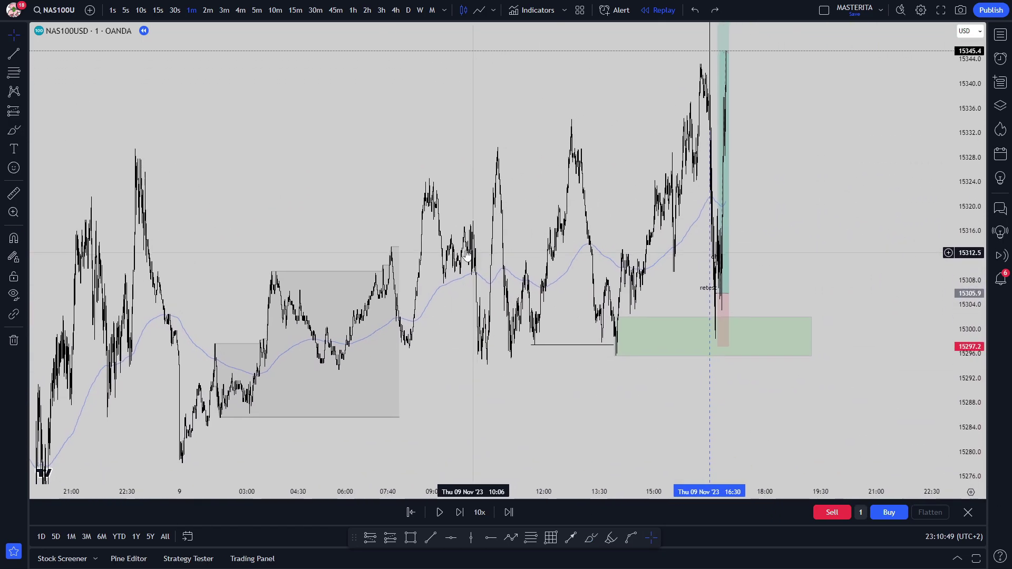
{"action": "scroll", "coordinate": [788, 165], "scroll_direction": "up", "scroll_amount": 4}
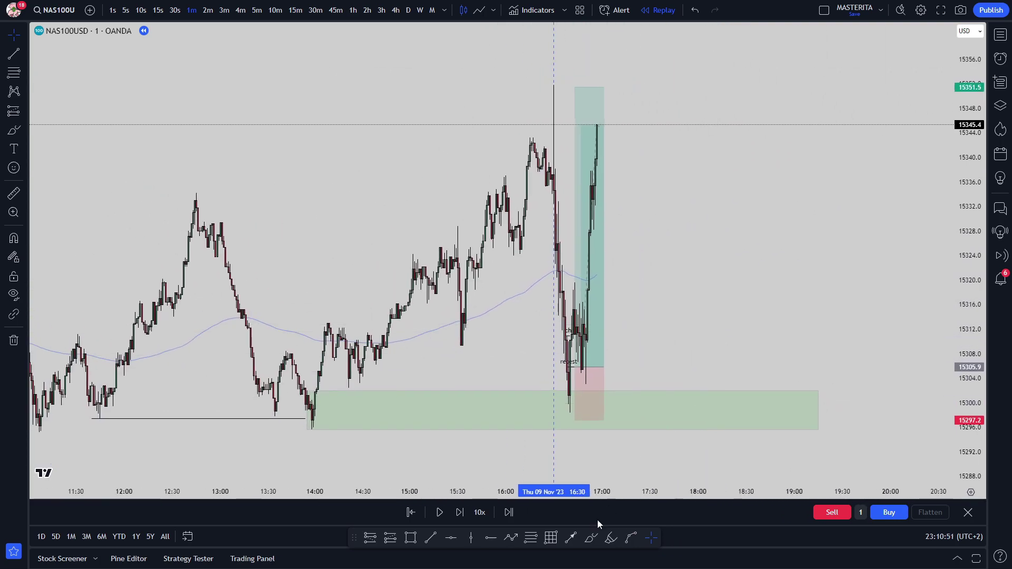
Brush a temporary horizontal stroke above the day's earlier highs at about 15352, and undo it
{"action": "scroll", "coordinate": [527, 108], "scroll_direction": "down", "scroll_amount": 5}
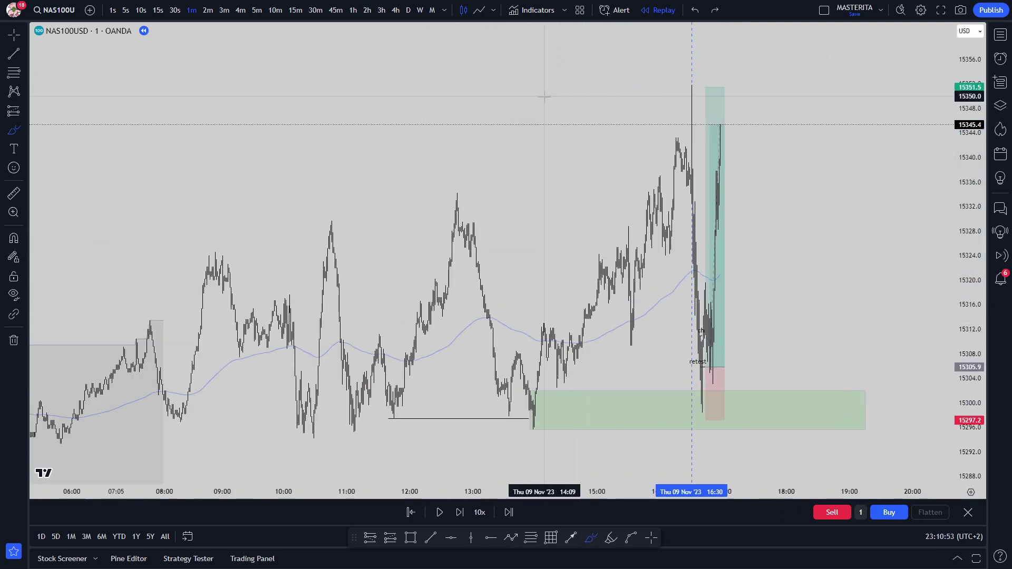
{"action": "scroll", "coordinate": [512, 103], "scroll_direction": "down", "scroll_amount": 2}
{"action": "left_click_drag", "start_coordinate": [439, 84], "coordinate": [878, 87]}
{"action": "scroll", "coordinate": [820, 211], "scroll_direction": "up", "scroll_amount": 6}
{"action": "key", "text": "ctrl+z"}
{"action": "key", "text": "ctrl"}
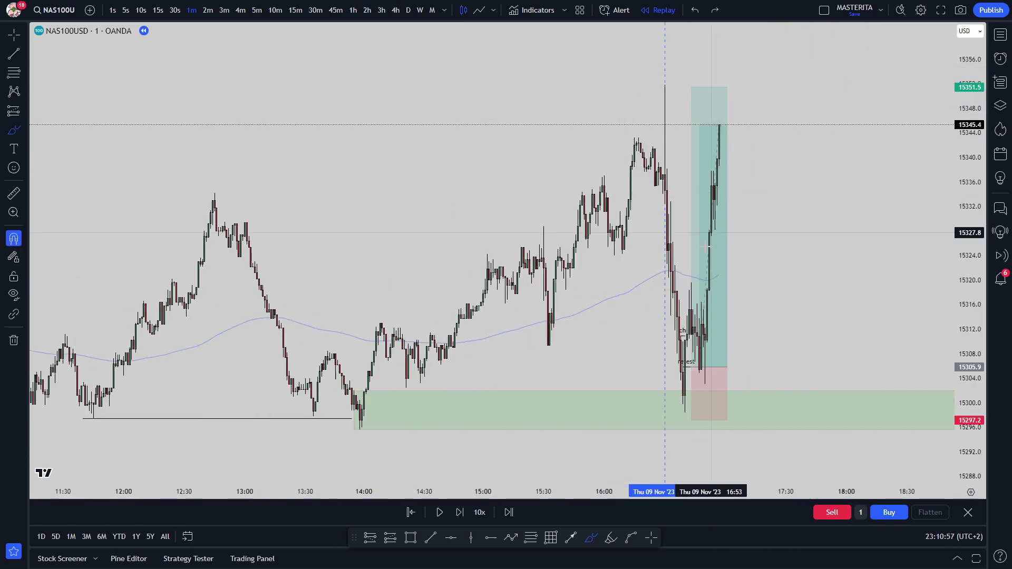
Brush temporary marks around the long position's rally and above the preceding highs, and undo both
{"action": "left_click_drag", "start_coordinate": [719, 144], "coordinate": [770, 376]}
{"action": "mouse_move", "coordinate": [596, 149]}
{"action": "left_mouse_down"}
{"action": "mouse_move", "coordinate": [703, 171]}
{"action": "mouse_move", "coordinate": [705, 182]}
{"action": "left_mouse_up"}
{"action": "key", "text": "ctrl+z"}
{"action": "key", "text": "ctrl+z"}
{"action": "scroll", "coordinate": [572, 227], "scroll_direction": "up", "scroll_amount": 5}
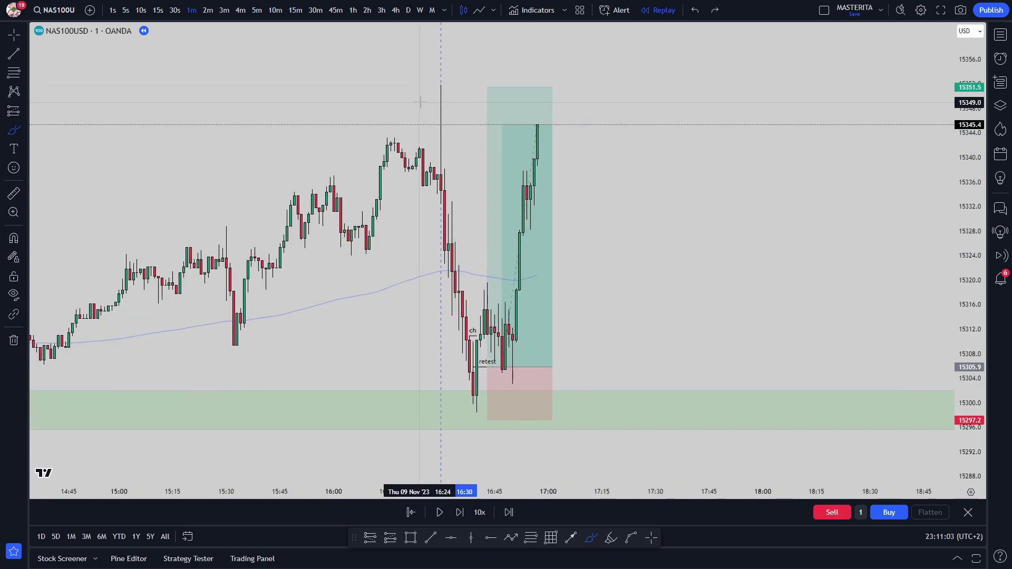
Highlight the 16:30 wick's high at about 15352 with temporary brush strokes, undoing each one
{"action": "left_click_drag", "start_coordinate": [397, 82], "coordinate": [535, 84]}
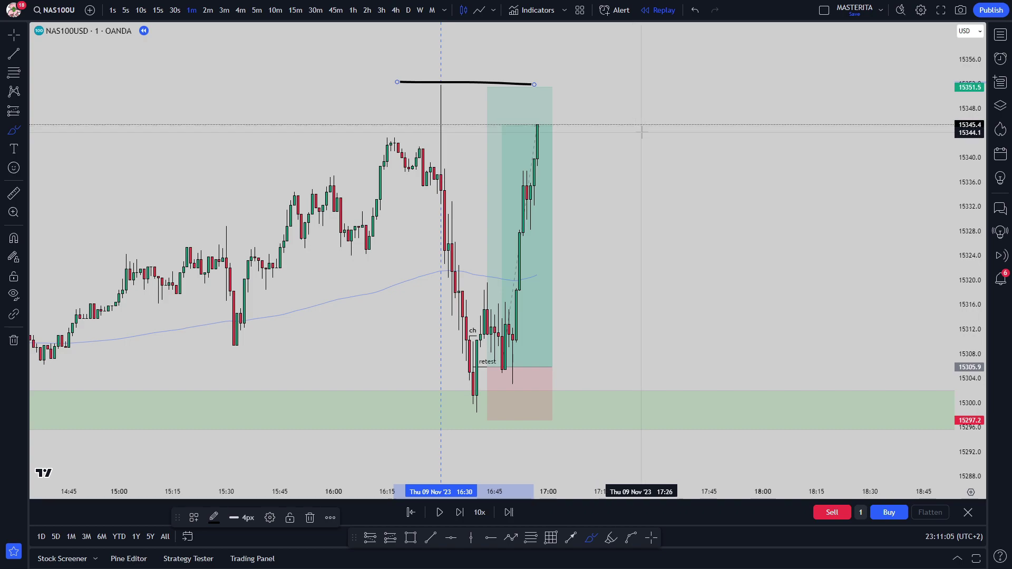
{"action": "key", "text": "ctrl+z"}
{"action": "left_click_drag", "start_coordinate": [427, 86], "coordinate": [470, 135]}
{"action": "key", "text": "ctrl+z"}
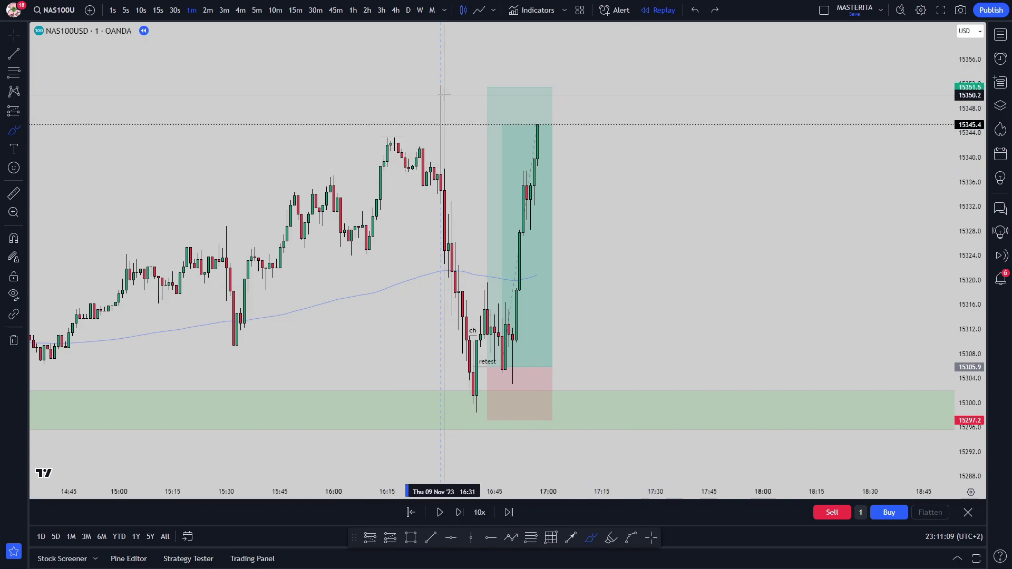
{"action": "mouse_move", "coordinate": [422, 85]}
{"action": "left_mouse_down"}
{"action": "mouse_move", "coordinate": [407, 95]}
{"action": "mouse_move", "coordinate": [428, 84]}
{"action": "left_mouse_up"}
{"action": "key", "text": "ctrl+z"}
{"action": "key", "text": "ctrl+z"}
Brush a temporary line at about 15345.5 and a circle around the 16:30 wick, undoing each one
{"action": "left_click_drag", "start_coordinate": [415, 124], "coordinate": [563, 123]}
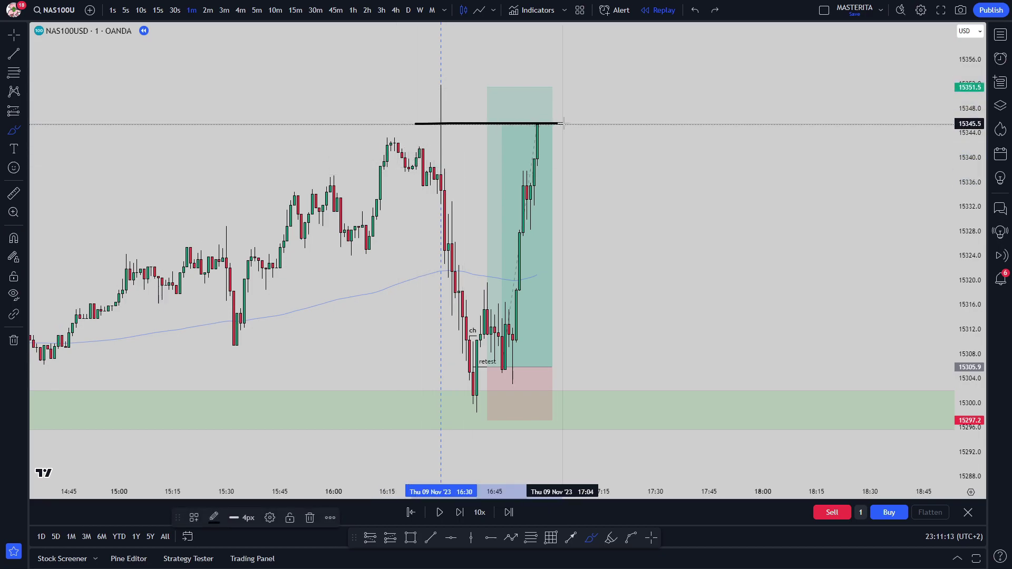
{"action": "key", "text": "ctrl+z"}
{"action": "mouse_move", "coordinate": [419, 78]}
{"action": "left_mouse_down"}
{"action": "mouse_move", "coordinate": [464, 79]}
{"action": "mouse_move", "coordinate": [405, 85]}
{"action": "left_mouse_up"}
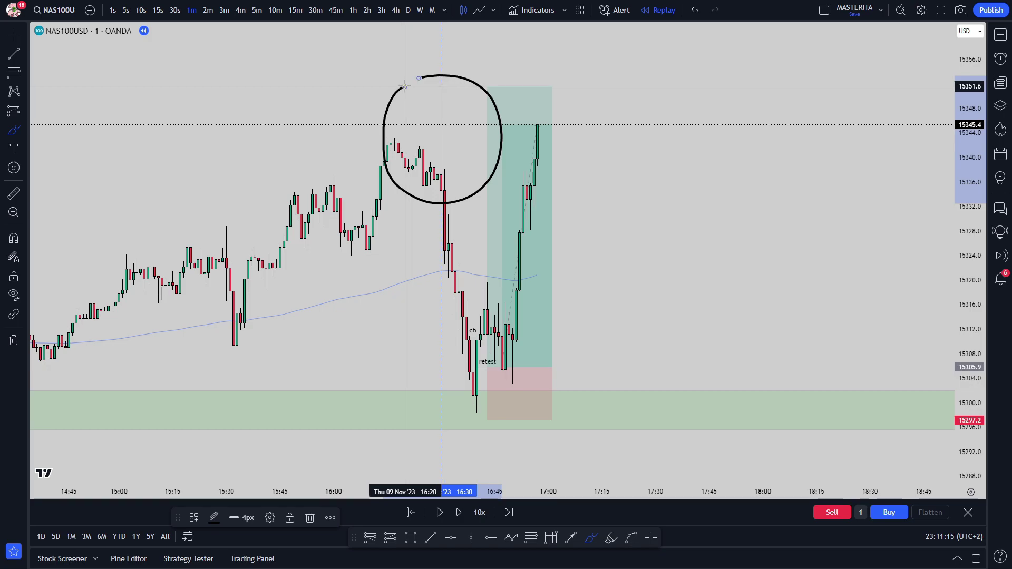
{"action": "key", "text": "ctrl+z"}
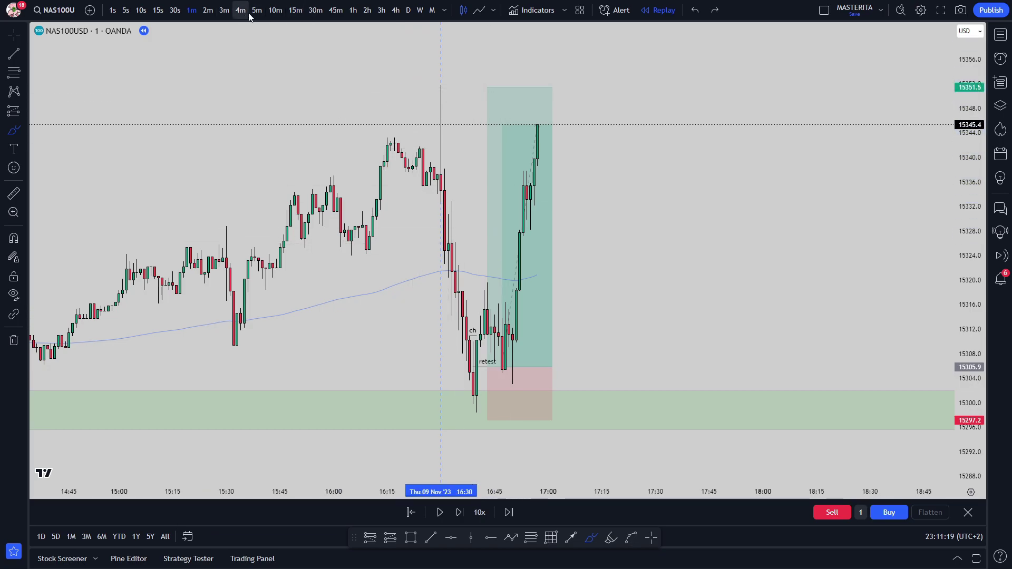
Brush a line from the 16:30 wick's high to about 17:05, plus a rally stroke that is undone
{"action": "left_click_drag", "start_coordinate": [443, 83], "coordinate": [566, 86]}
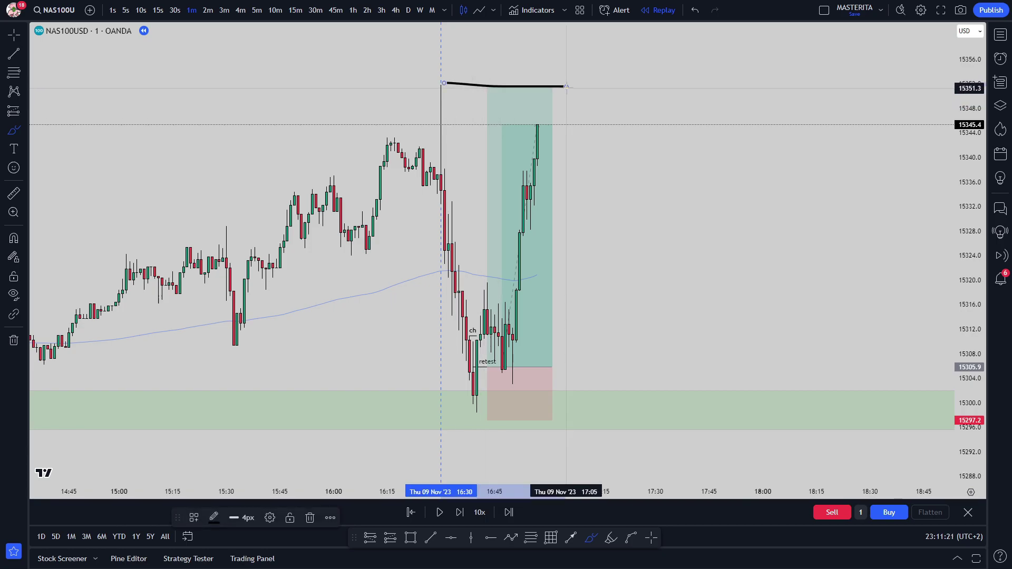
{"action": "left_click_drag", "start_coordinate": [510, 354], "coordinate": [549, 153]}
{"action": "key", "text": "ctrl+z"}
Brush a long horizontal stroke over the whole day's highs at about 15352, and undo both remaining strokes
{"action": "scroll", "coordinate": [581, 101], "scroll_direction": "down", "scroll_amount": 6}
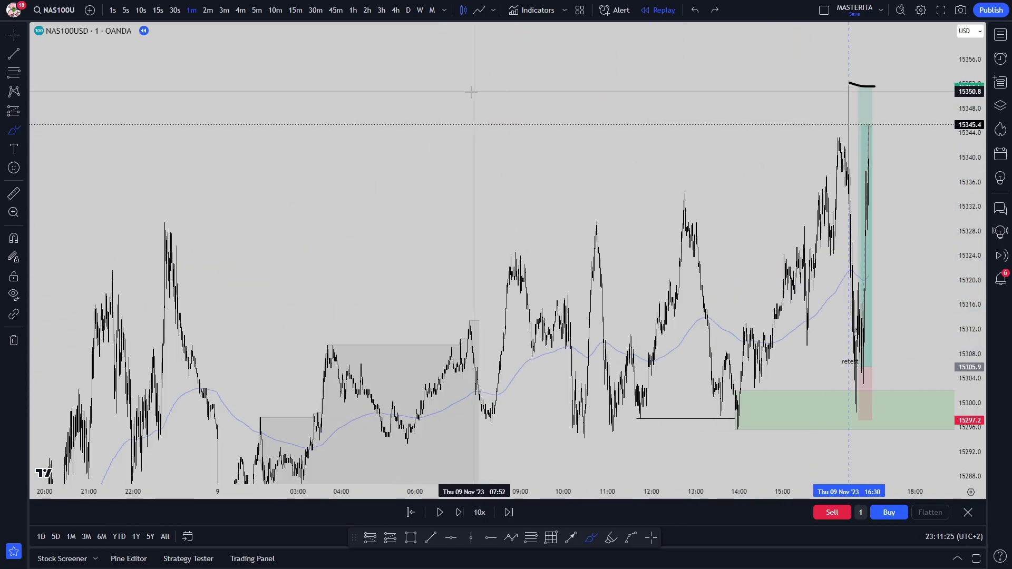
{"action": "scroll", "coordinate": [299, 92], "scroll_direction": "down", "scroll_amount": 3}
{"action": "left_click_drag", "start_coordinate": [266, 83], "coordinate": [881, 88]}
{"action": "key", "text": "ctrl+z"}
{"action": "key", "text": "ctrl+z"}
{"action": "scroll", "coordinate": [891, 173], "scroll_direction": "up", "scroll_amount": 8}
{"action": "scroll", "coordinate": [877, 174], "scroll_direction": "up", "scroll_amount": 2}
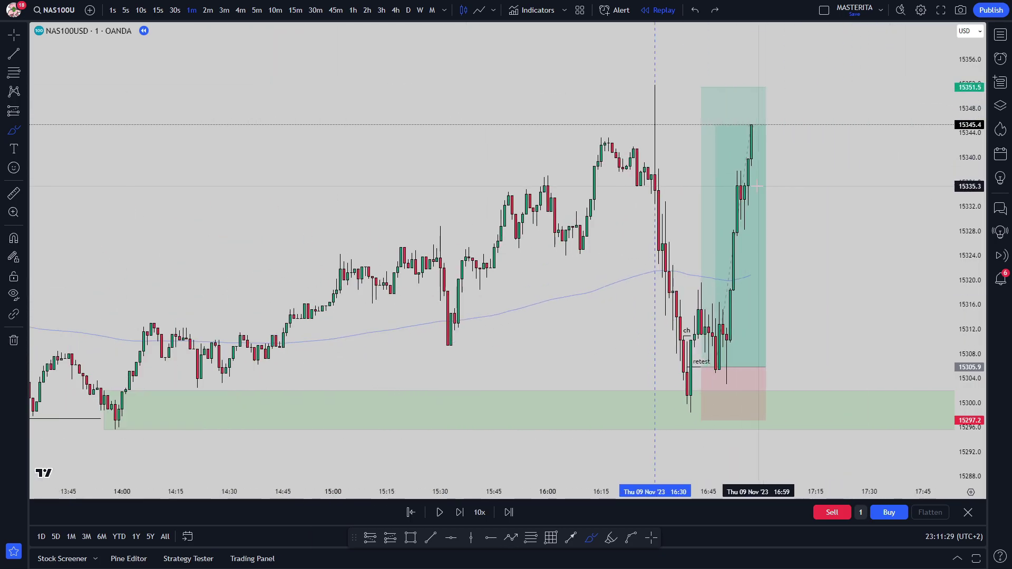
Inspect the 16:30 wick on the 10-second timeframe, marking it with temporary brush strokes
{"action": "left_click_drag", "start_coordinate": [651, 76], "coordinate": [637, 83]}
{"action": "left_click", "coordinate": [142, 13]}
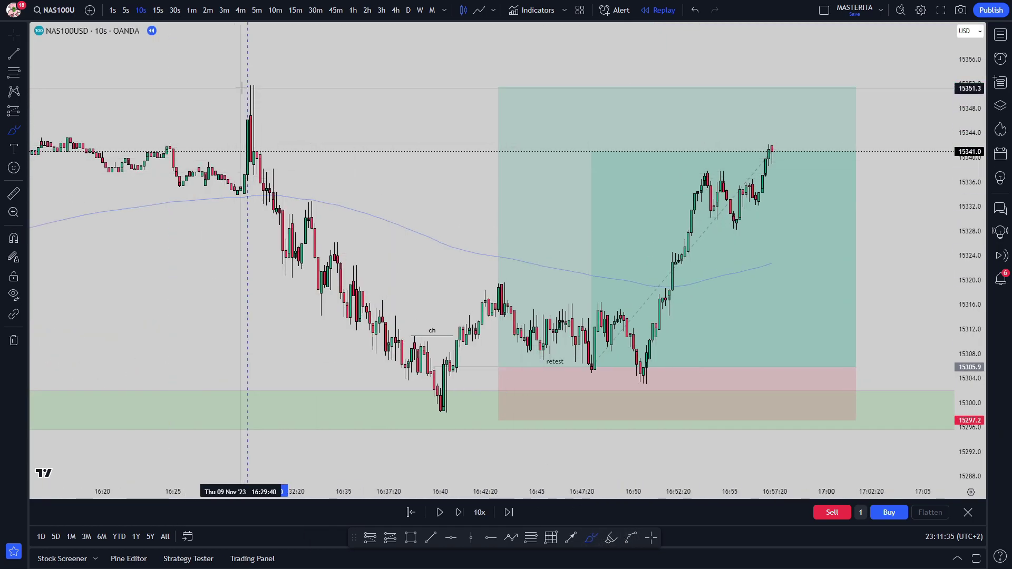
{"action": "left_click_drag", "start_coordinate": [232, 85], "coordinate": [239, 131]}
{"action": "key", "text": "ctrl+z"}
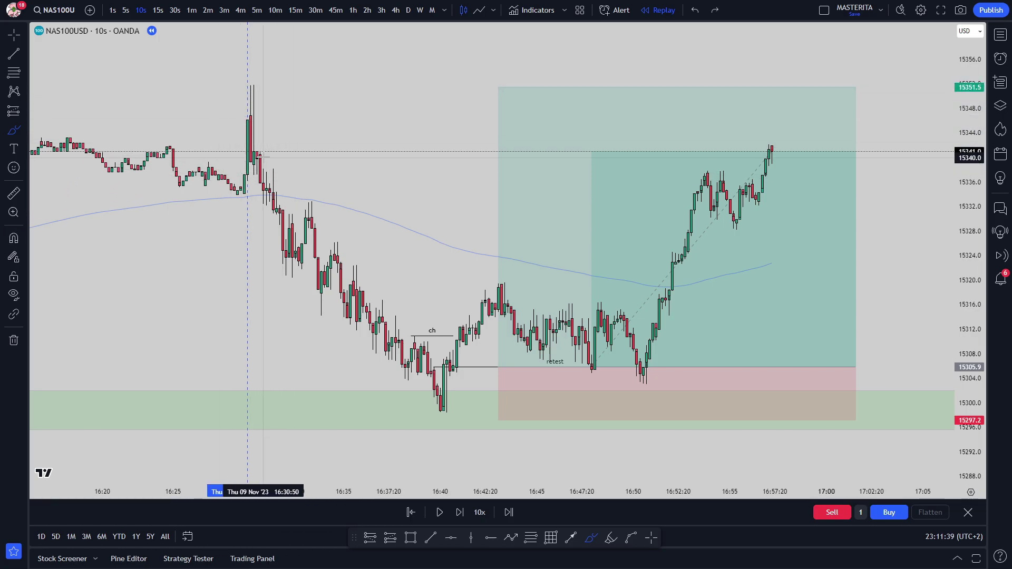
Mark the 16:30 spike's candles and upper wicks with temporary brush strokes on the 10-second chart, undoing each one
{"action": "left_click_drag", "start_coordinate": [242, 152], "coordinate": [270, 169]}
{"action": "key", "text": "ctrl+z"}
{"action": "mouse_move", "coordinate": [248, 100]}
{"action": "left_mouse_down"}
{"action": "mouse_move", "coordinate": [218, 154]}
{"action": "mouse_move", "coordinate": [263, 110]}
{"action": "left_mouse_up"}
{"action": "key", "text": "ctrl+z"}
{"action": "scroll", "coordinate": [311, 186], "scroll_direction": "down", "scroll_amount": 3}
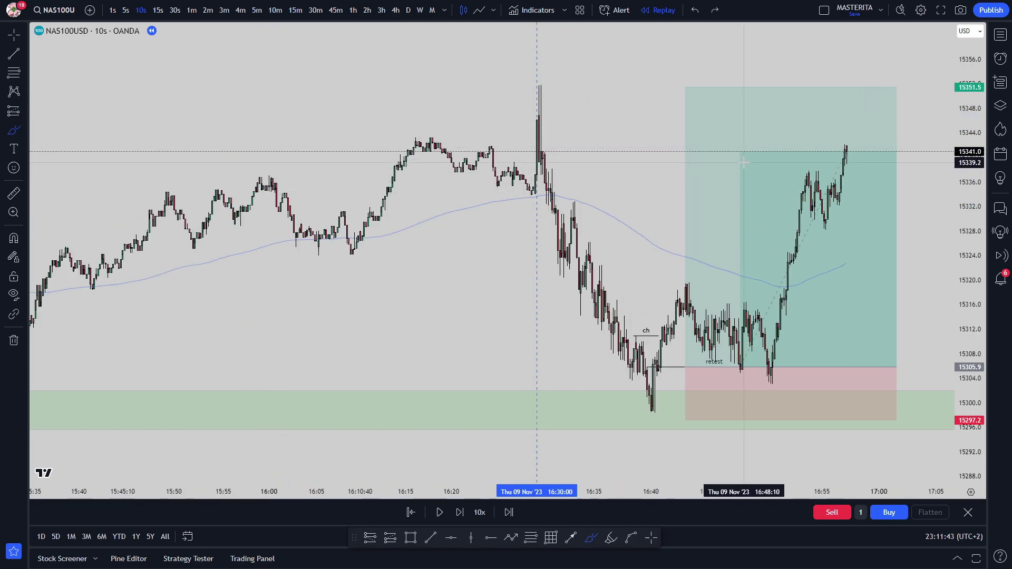
Brush two more temporary marks around the 10-second spike and its high, and undo them
{"action": "scroll", "coordinate": [607, 159], "scroll_direction": "up", "scroll_amount": 2}
{"action": "left_click_drag", "start_coordinate": [440, 155], "coordinate": [507, 158]}
{"action": "key", "text": "ctrl+z"}
{"action": "scroll", "coordinate": [453, 158], "scroll_direction": "up", "scroll_amount": 1}
{"action": "mouse_move", "coordinate": [310, 85]}
{"action": "left_mouse_down"}
{"action": "mouse_move", "coordinate": [412, 138]}
{"action": "mouse_move", "coordinate": [312, 89]}
{"action": "left_mouse_up"}
{"action": "key", "text": "ctrl+z"}
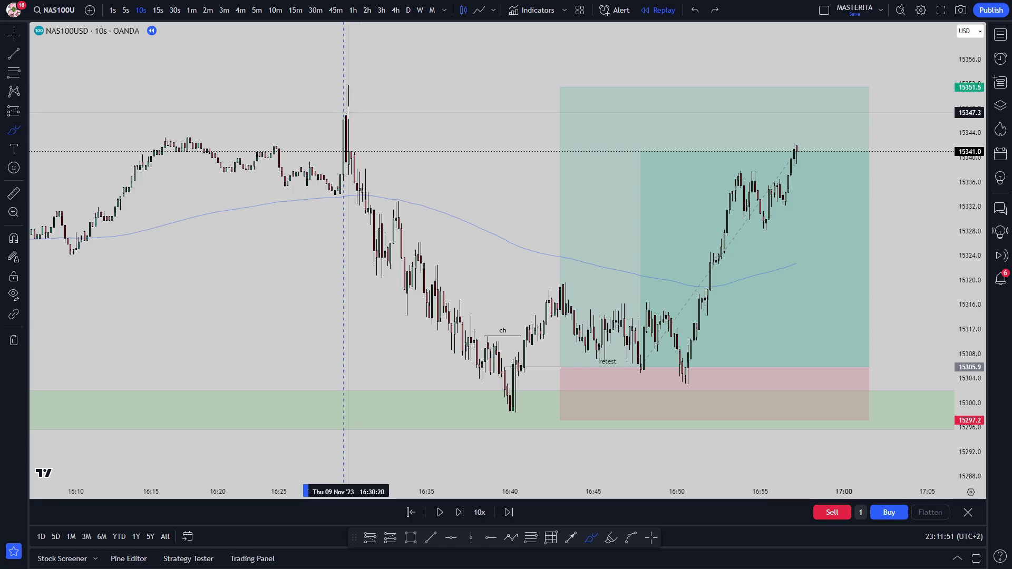
{"action": "scroll", "coordinate": [348, 111], "scroll_direction": "down", "scroll_amount": 1}
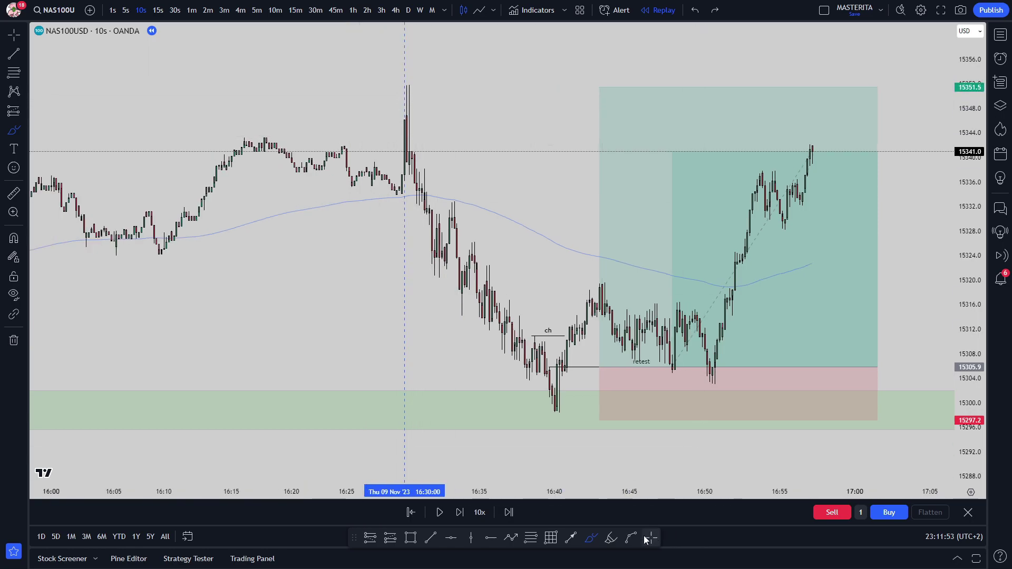
Return the chart to the 1-minute timeframe and advance the replay three bars to 17:00
{"action": "left_click", "coordinate": [193, 11]}
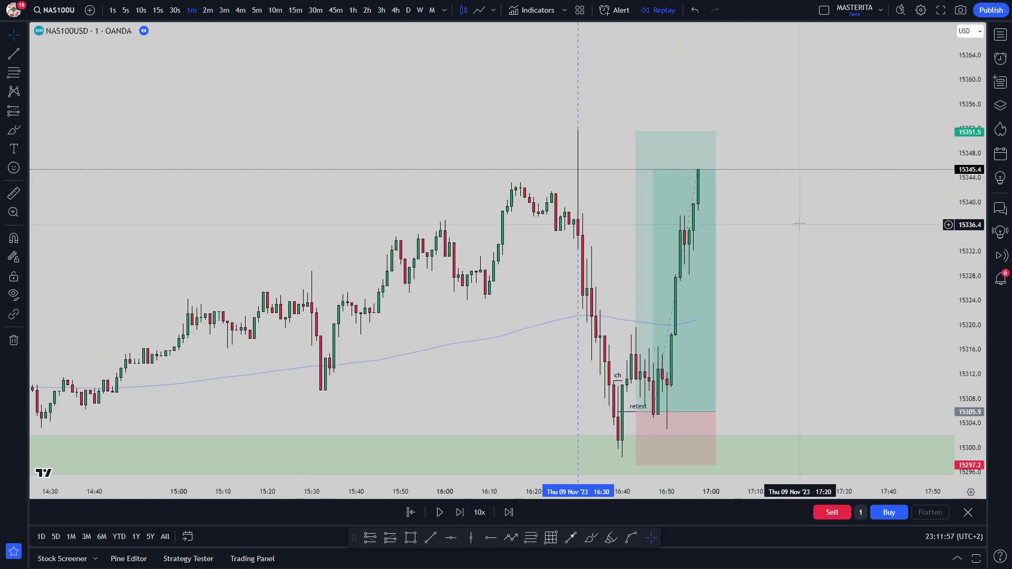
{"action": "left_click_drag", "start_coordinate": [800, 224], "coordinate": [758, 198]}
{"action": "left_click", "coordinate": [460, 513]}
{"action": "left_click", "coordinate": [459, 512]}
{"action": "left_click", "coordinate": [460, 513]}
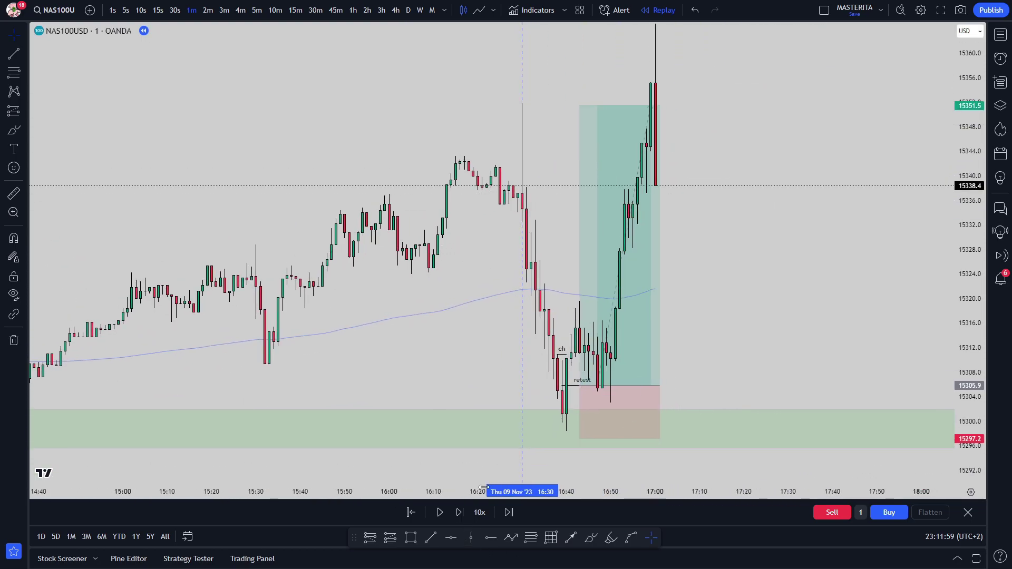
Draw a horizontal trend line from the 16:30 wick's high to 17:00 and set the long position's target to 15351.7
{"action": "left_click", "coordinate": [581, 106]}
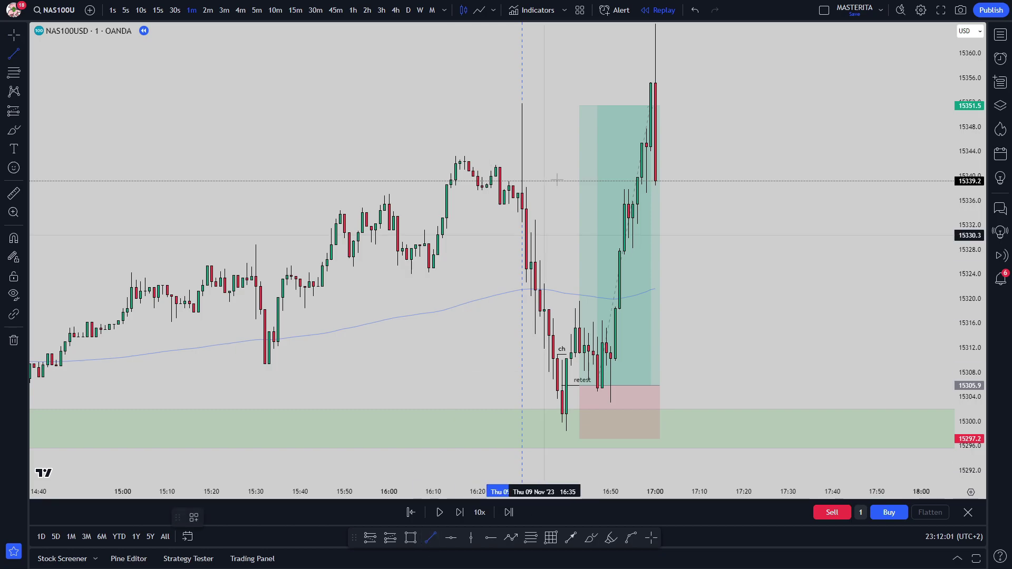
{"action": "left_click", "coordinate": [522, 103]}
{"action": "left_click", "coordinate": [655, 104]}
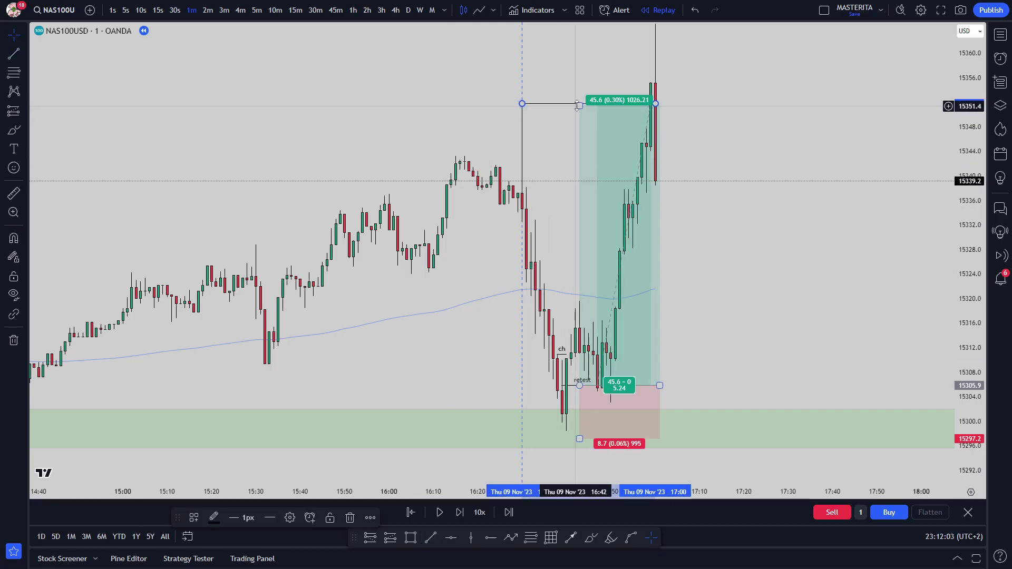
{"action": "left_click_drag", "start_coordinate": [577, 107], "coordinate": [576, 104]}
{"action": "left_click_drag", "start_coordinate": [724, 122], "coordinate": [710, 176]}
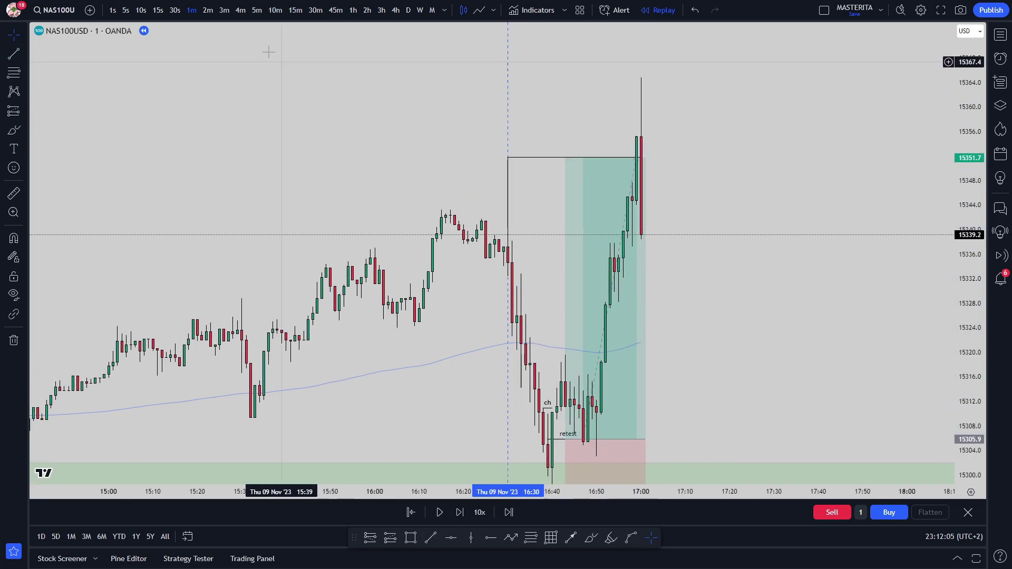
Switch to the 15-second timeframe and brush temporary marks near the target and the rally, undoing both
{"action": "left_click", "coordinate": [157, 10]}
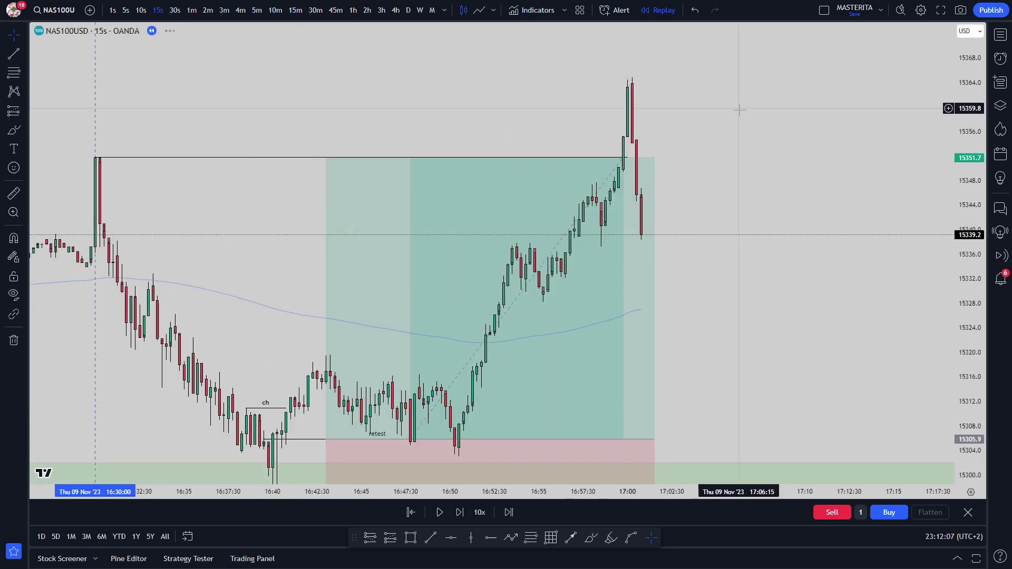
{"action": "left_click", "coordinate": [591, 537]}
{"action": "left_click_drag", "start_coordinate": [558, 145], "coordinate": [676, 147]}
{"action": "left_click_drag", "start_coordinate": [570, 235], "coordinate": [596, 195]}
{"action": "key", "text": "ctrl+z"}
{"action": "key", "text": "ctrl+z"}
Raise the long position's target to 15360.5, above the trend line on the 15-second chart
{"action": "left_click", "coordinate": [651, 538]}
{"action": "left_click", "coordinate": [339, 260]}
{"action": "left_click_drag", "start_coordinate": [298, 195], "coordinate": [601, 140]}
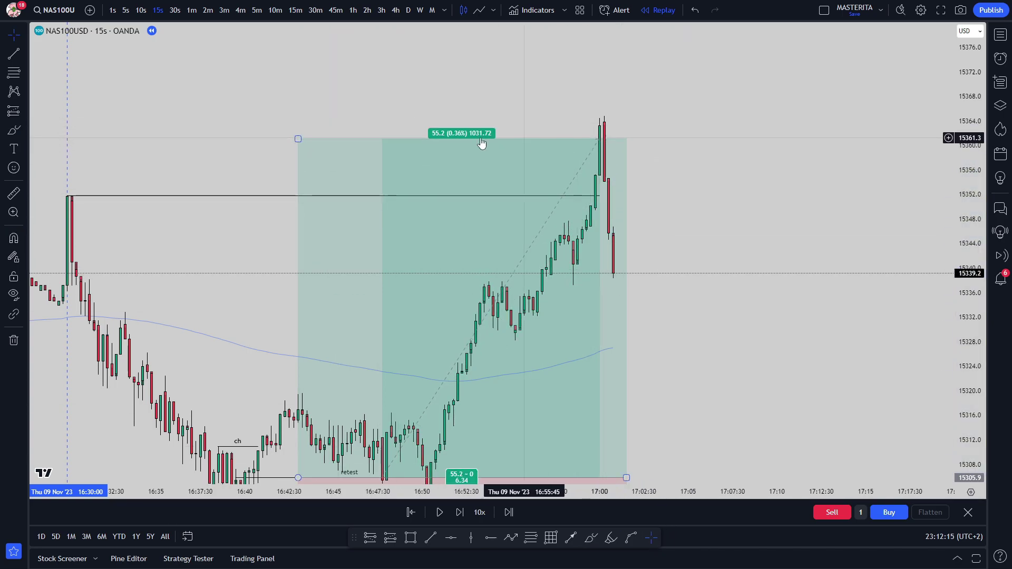
{"action": "scroll", "coordinate": [311, 158], "scroll_direction": "down", "scroll_amount": 4}
{"action": "left_click_drag", "start_coordinate": [866, 227], "coordinate": [701, 185]}
{"action": "scroll", "coordinate": [787, 237], "scroll_direction": "down", "scroll_amount": 3}
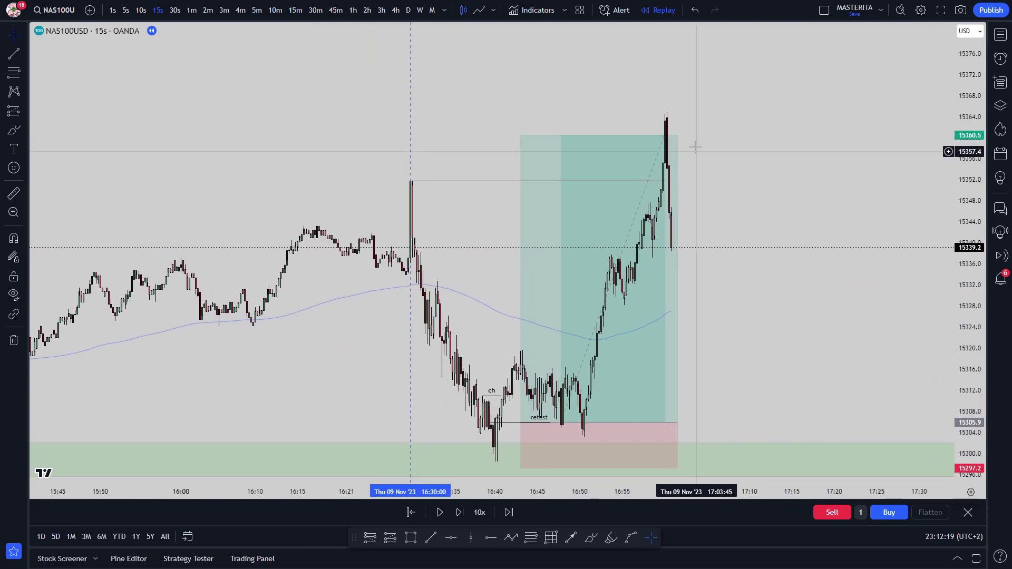
{"action": "left_click_drag", "start_coordinate": [734, 305], "coordinate": [676, 282]}
Switch to the 1-minute timeframe and play the replay forward to about 17:14
{"action": "left_click", "coordinate": [192, 10]}
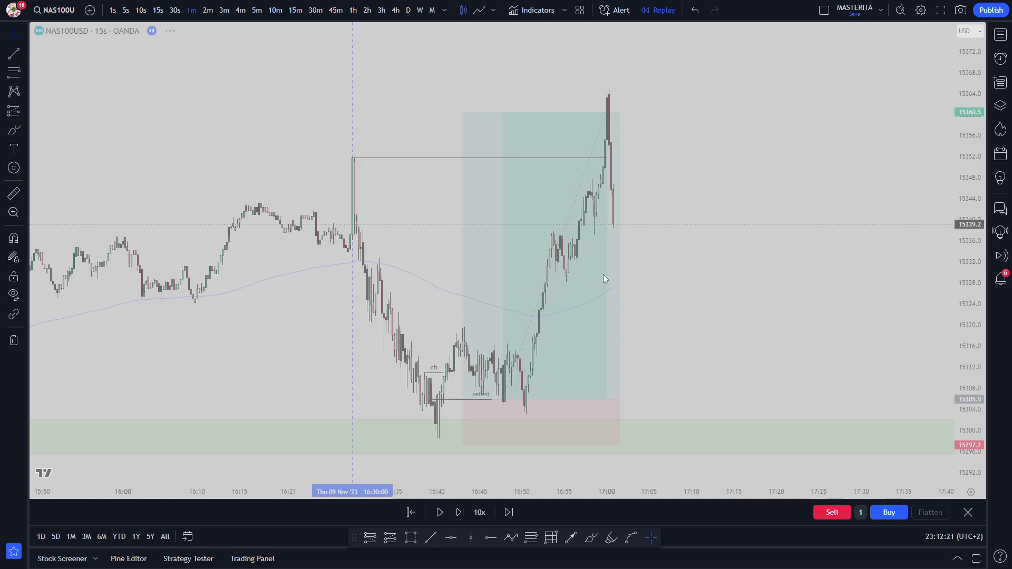
{"action": "left_click", "coordinate": [440, 513]}
{"action": "left_click_drag", "start_coordinate": [582, 419], "coordinate": [640, 405]}
{"action": "scroll", "coordinate": [827, 316], "scroll_direction": "down", "scroll_amount": 3}
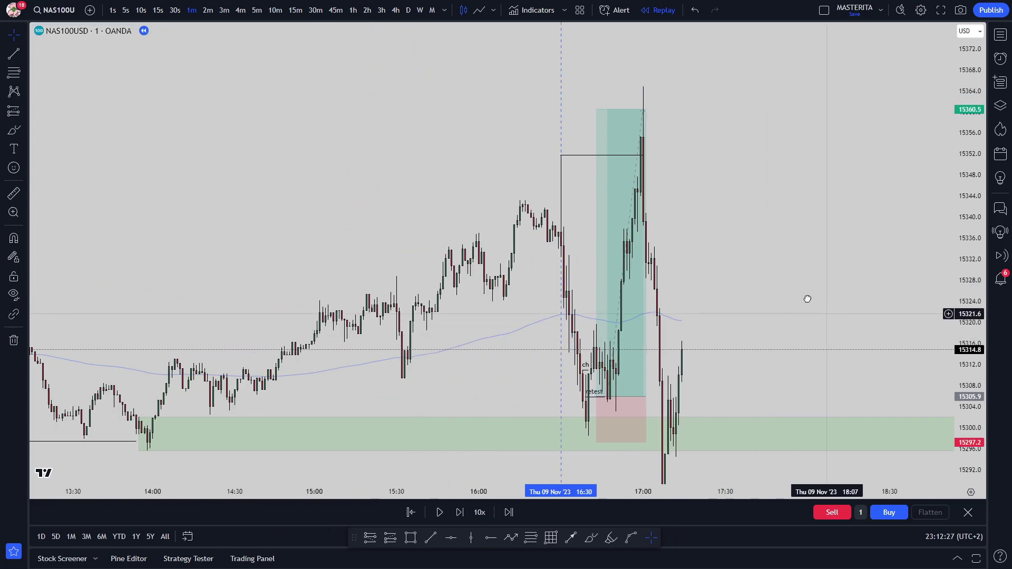
Shorten the green demand zone so that it ends at about 16:44, just inside the long position
{"action": "left_click_drag", "start_coordinate": [827, 315], "coordinate": [572, 204]}
{"action": "scroll", "coordinate": [826, 319], "scroll_direction": "down", "scroll_amount": 2}
{"action": "left_click_drag", "start_coordinate": [793, 324], "coordinate": [461, 323]}
{"action": "left_click", "coordinate": [622, 317]}
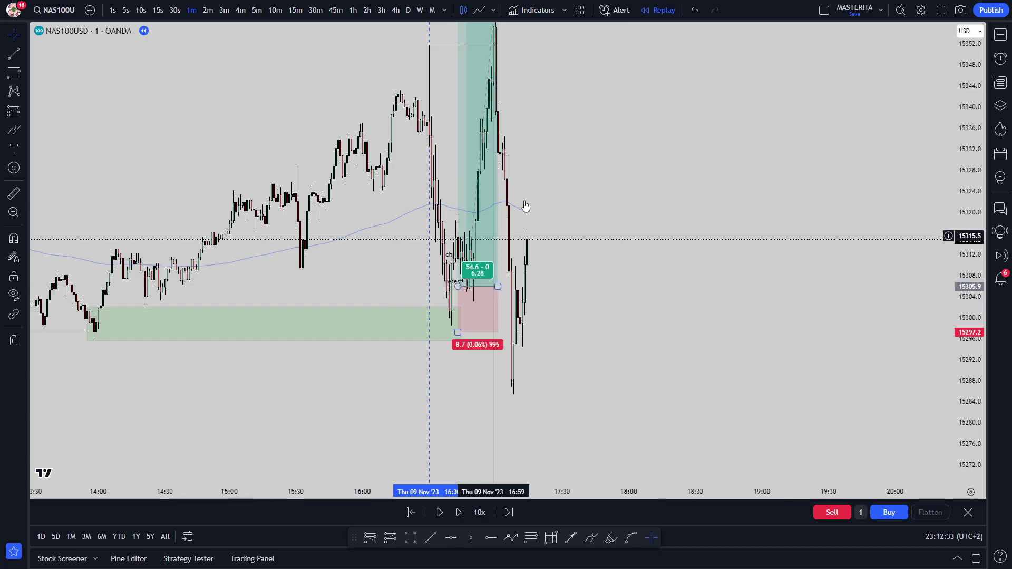
{"action": "scroll", "coordinate": [733, 296], "scroll_direction": "down", "scroll_amount": 2}
{"action": "left_click_drag", "start_coordinate": [732, 296], "coordinate": [829, 357]}
{"action": "left_click_drag", "start_coordinate": [969, 350], "coordinate": [898, 319]}
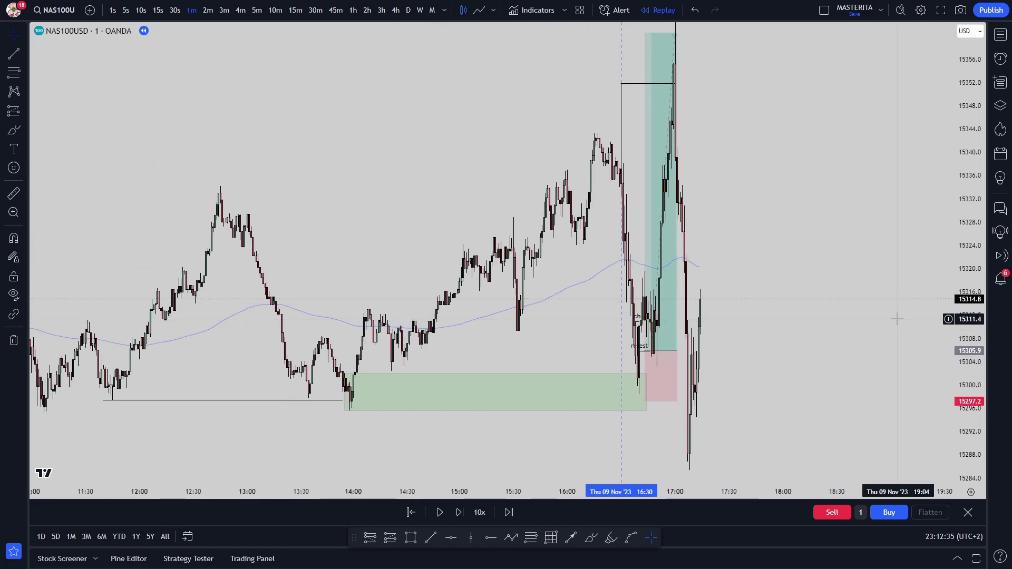
{"action": "scroll", "coordinate": [844, 303], "scroll_direction": "up", "scroll_amount": 3}
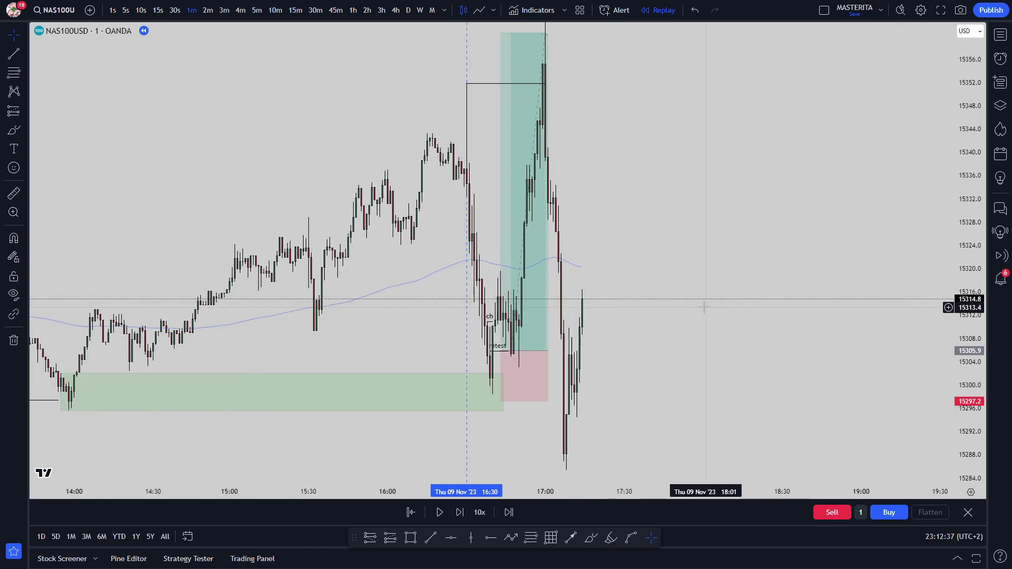
{"action": "left_click_drag", "start_coordinate": [659, 300], "coordinate": [822, 272]}
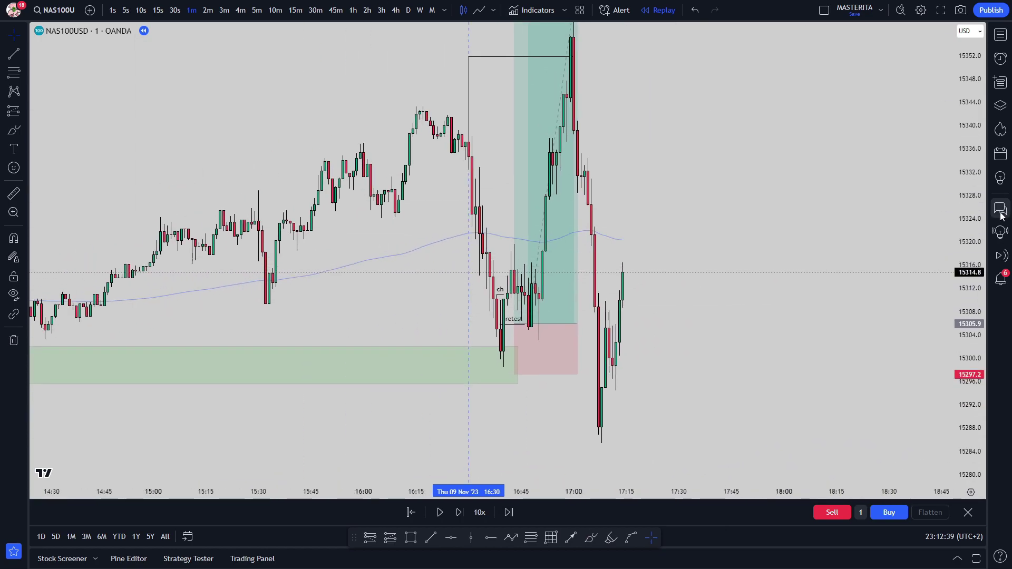